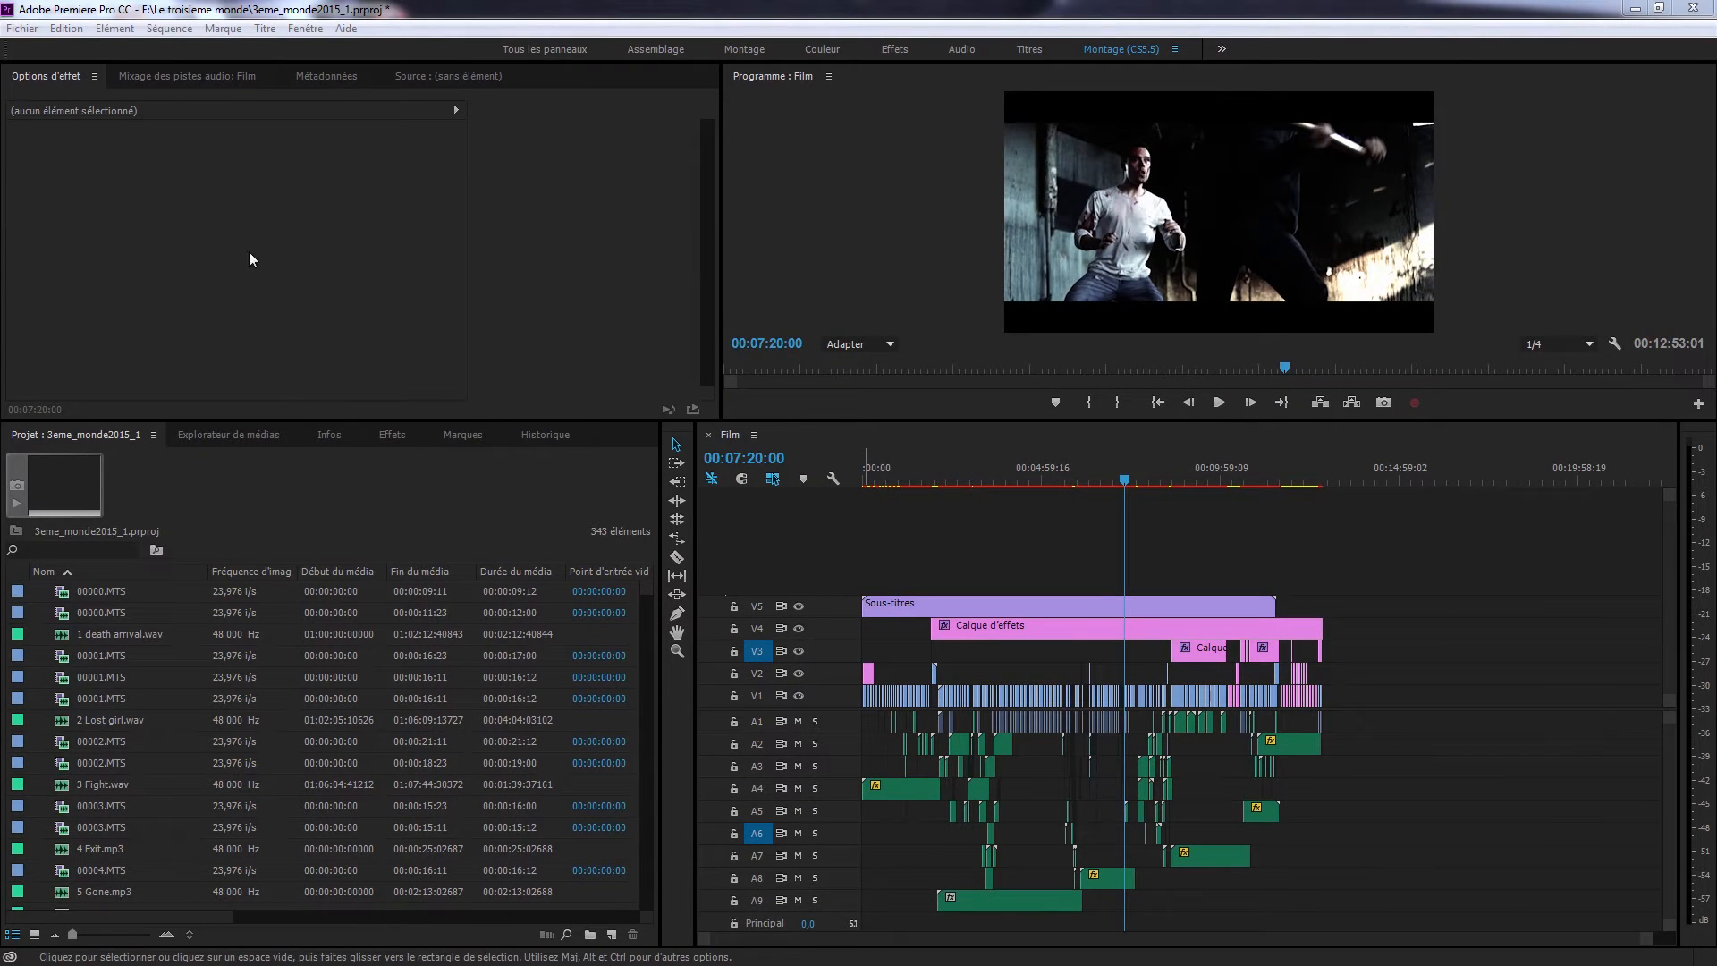
Open the media export settings for the Film sequence.
{"action": "left_click", "coordinate": [18, 30]}
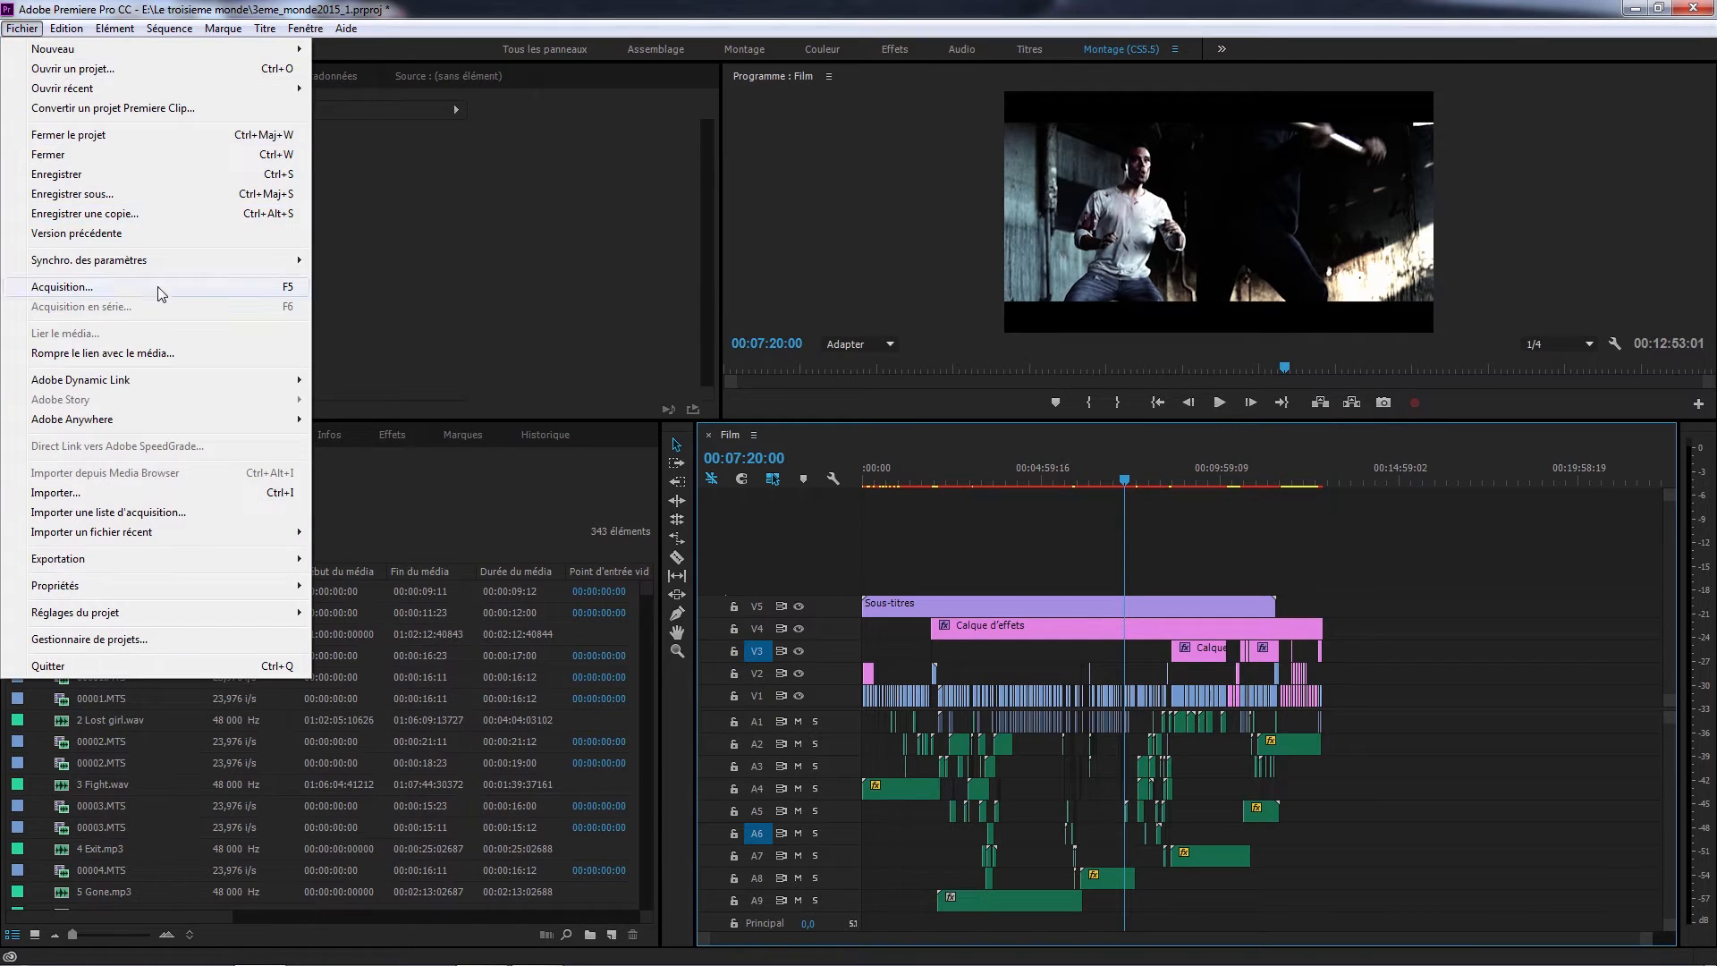
{"action": "mouse_move", "coordinate": [179, 562]}
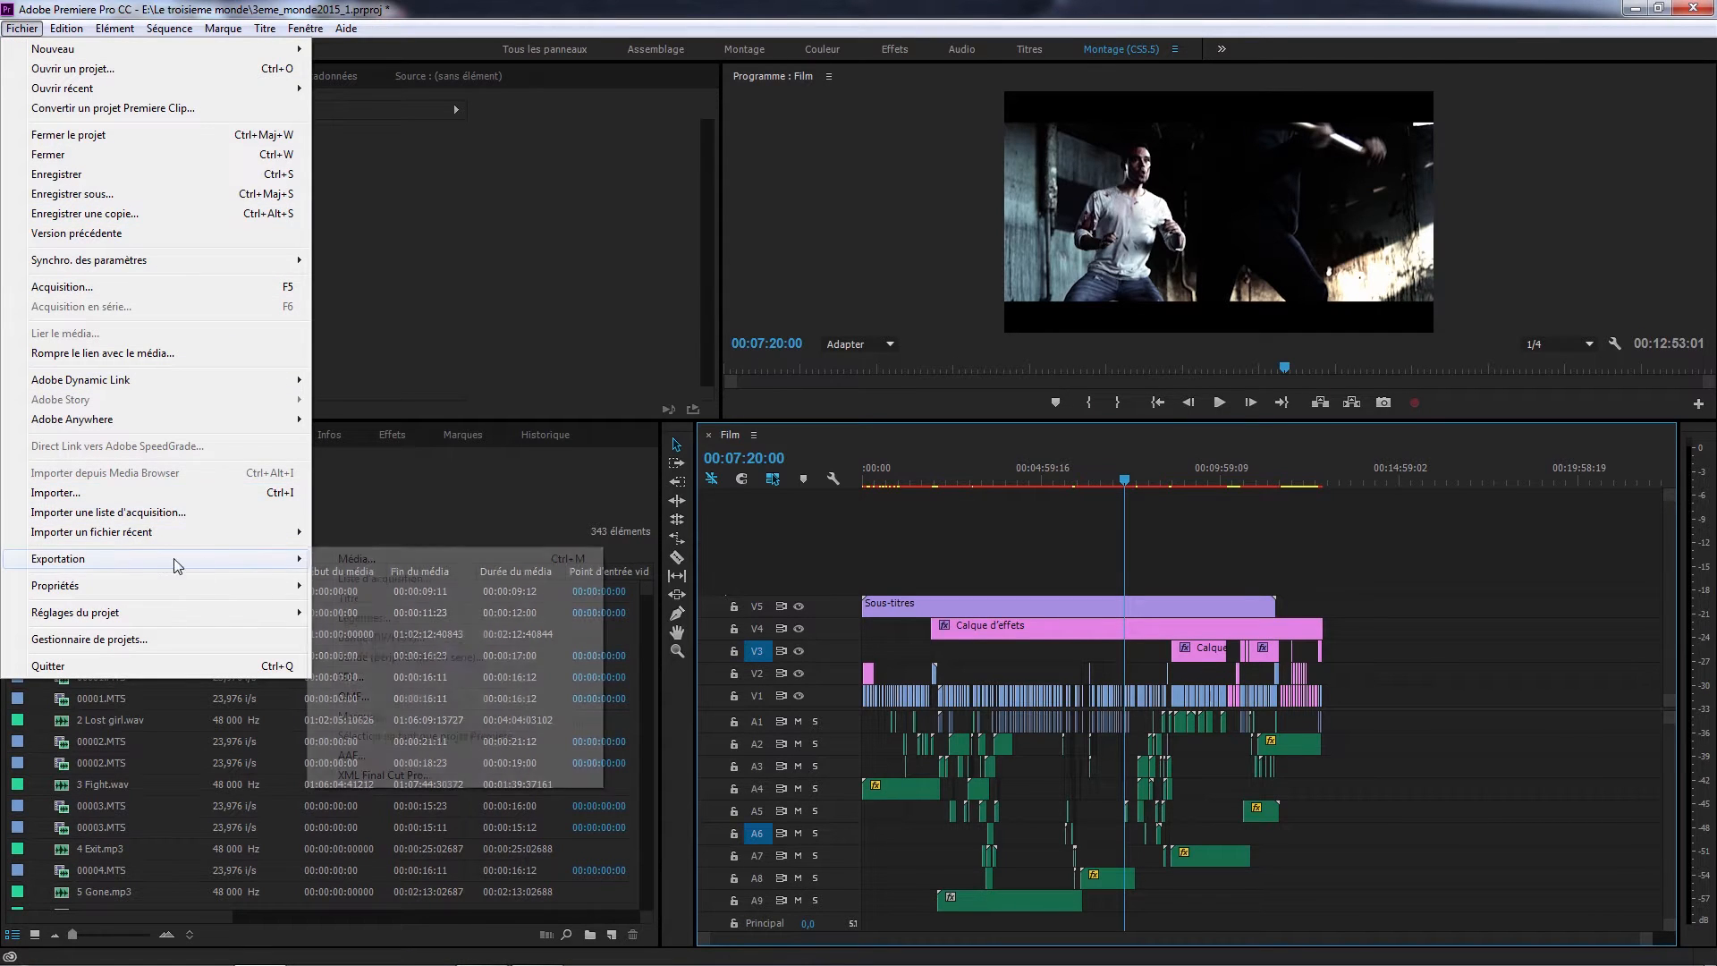
{"action": "left_click", "coordinate": [377, 558]}
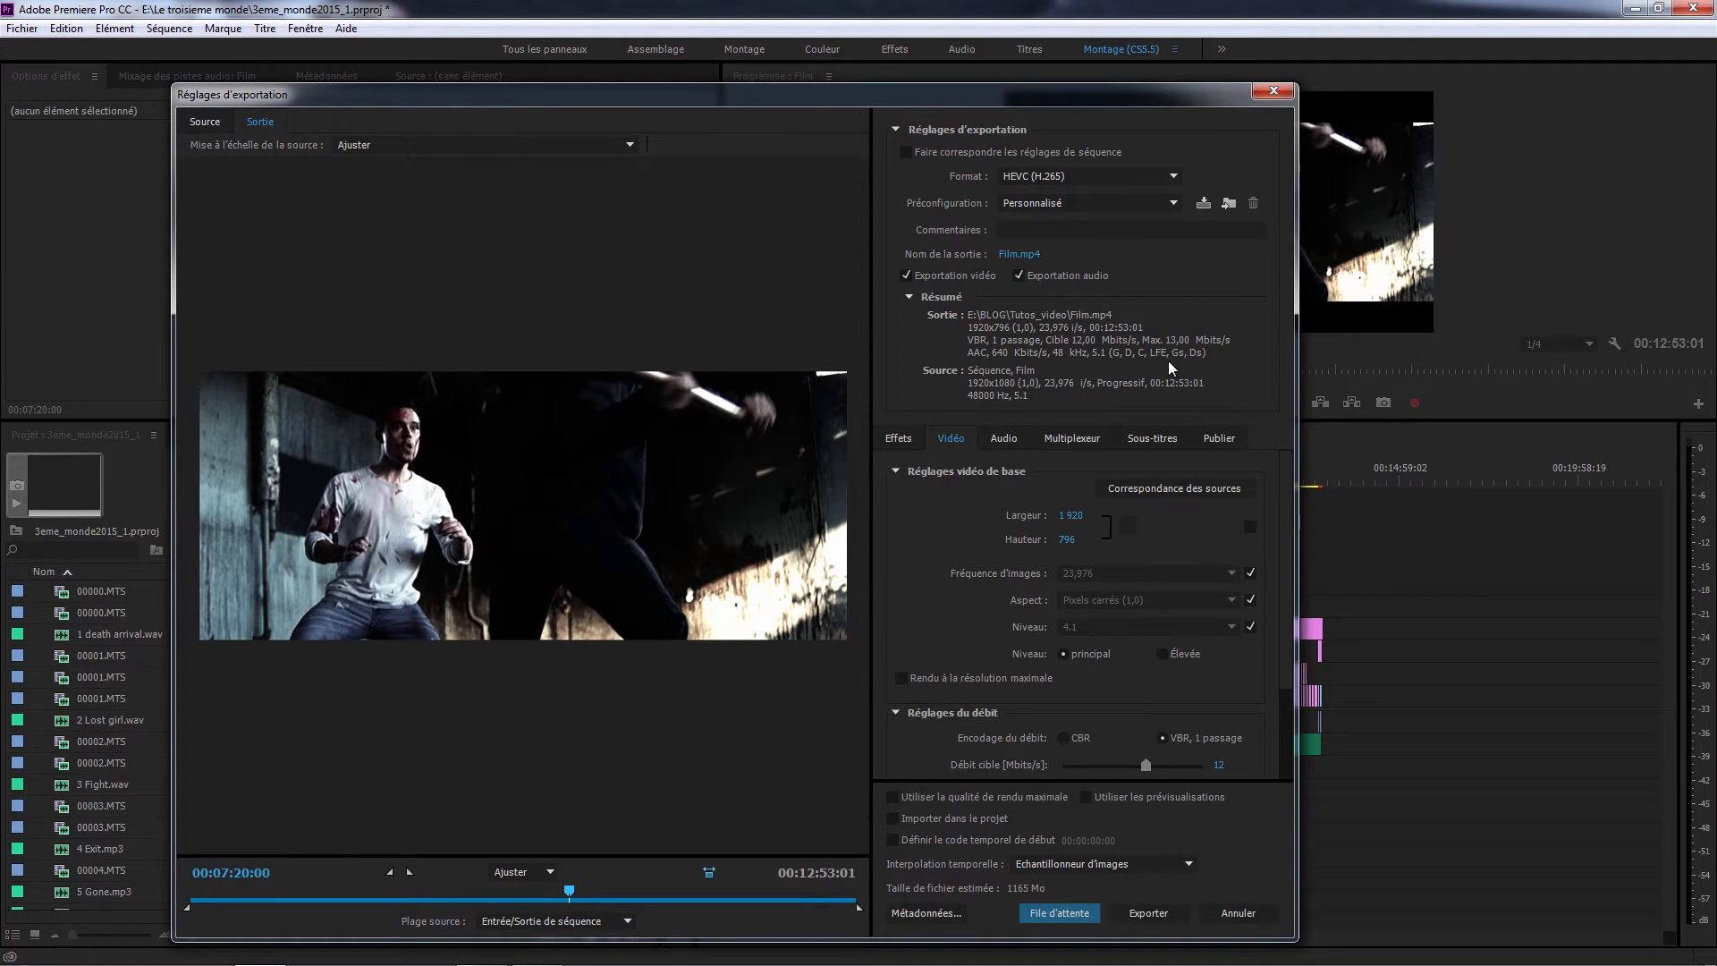
Set the export format to AIFF with 5.1 channels and a 16-bit sample size.
{"action": "left_click", "coordinate": [1137, 175]}
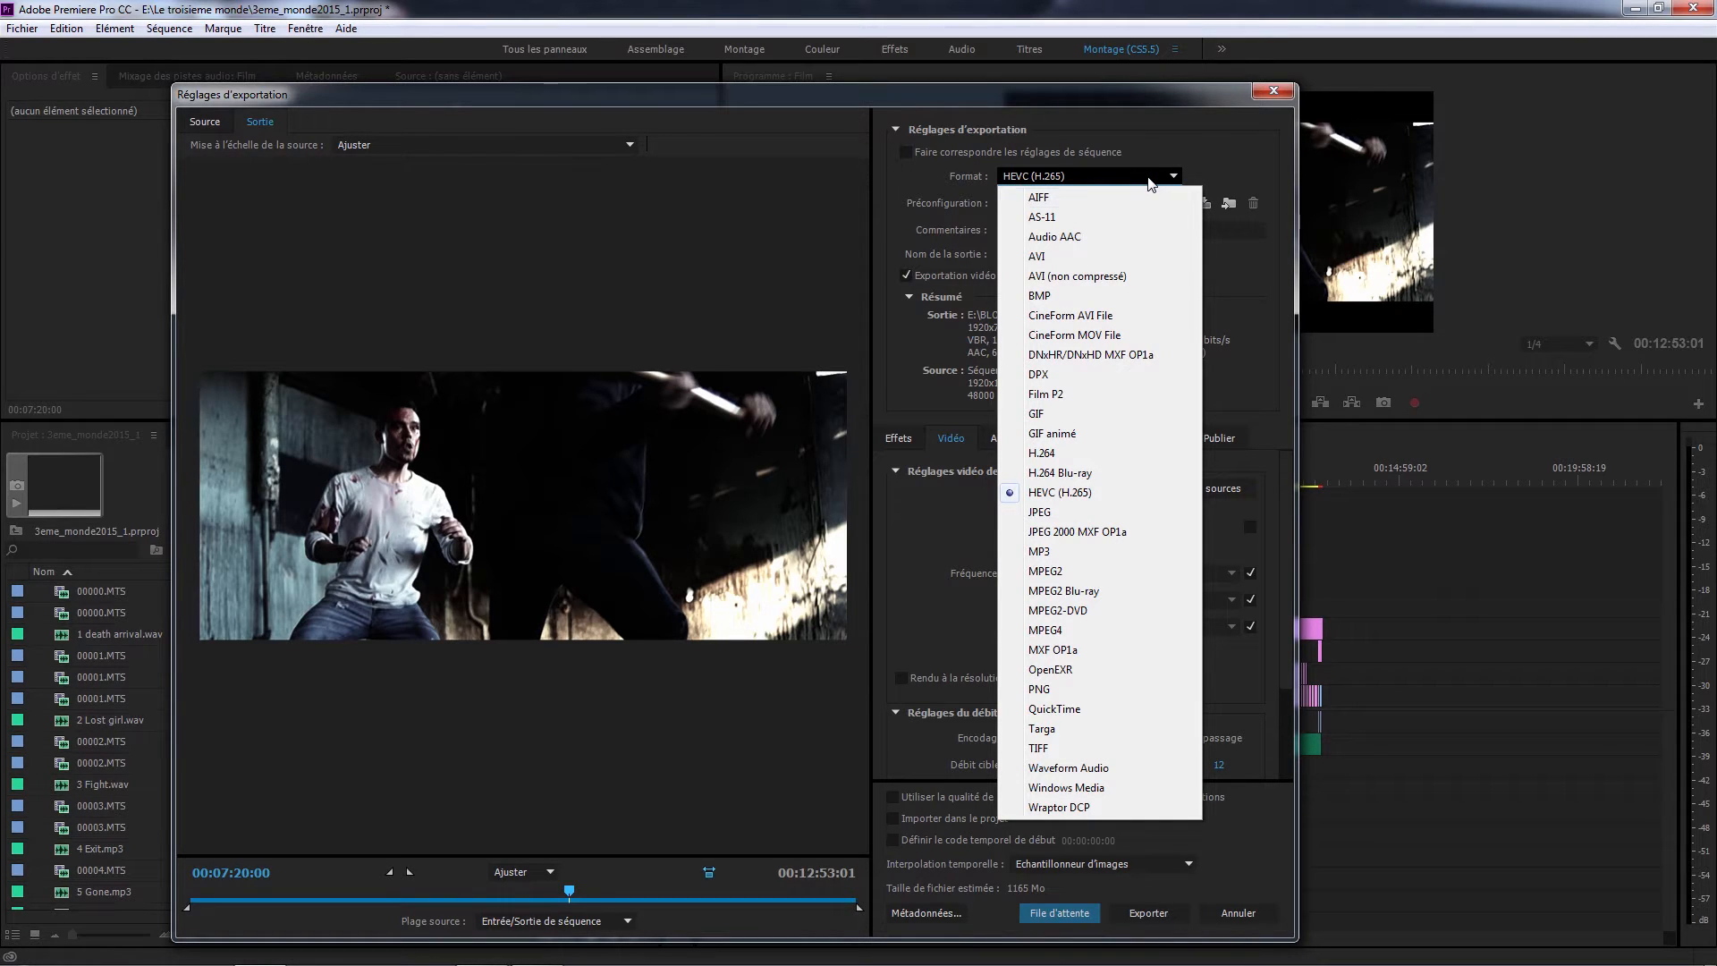
{"action": "left_click", "coordinate": [1075, 202]}
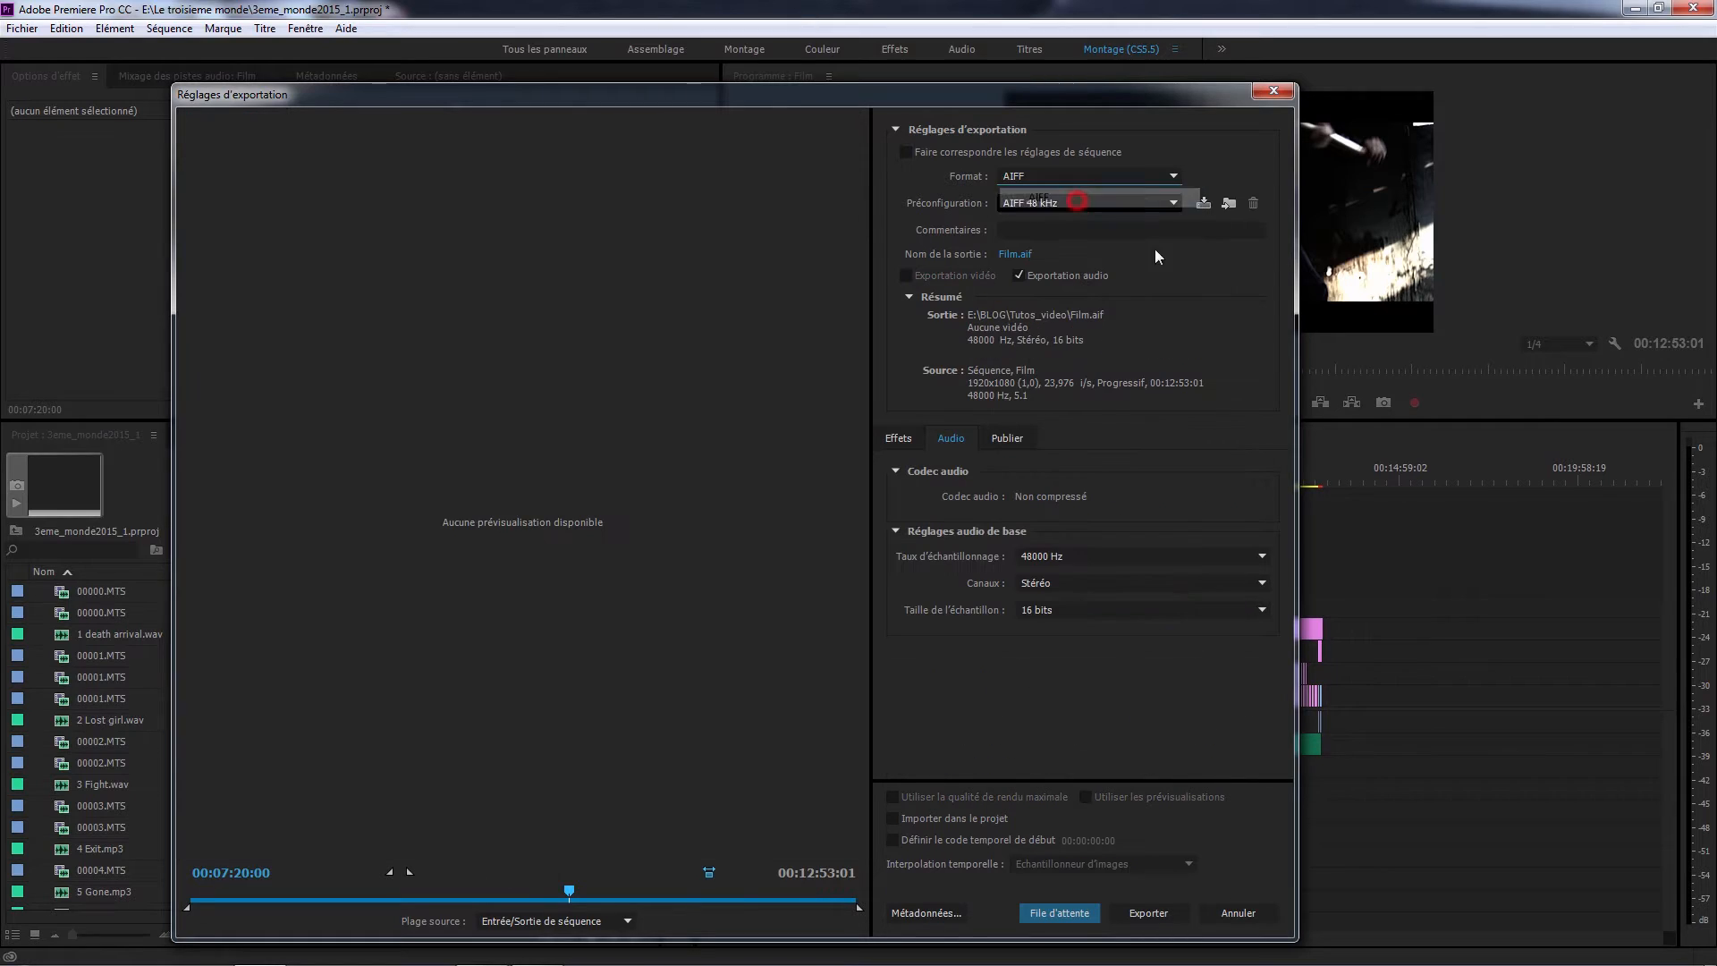
{"action": "left_click", "coordinate": [1044, 581]}
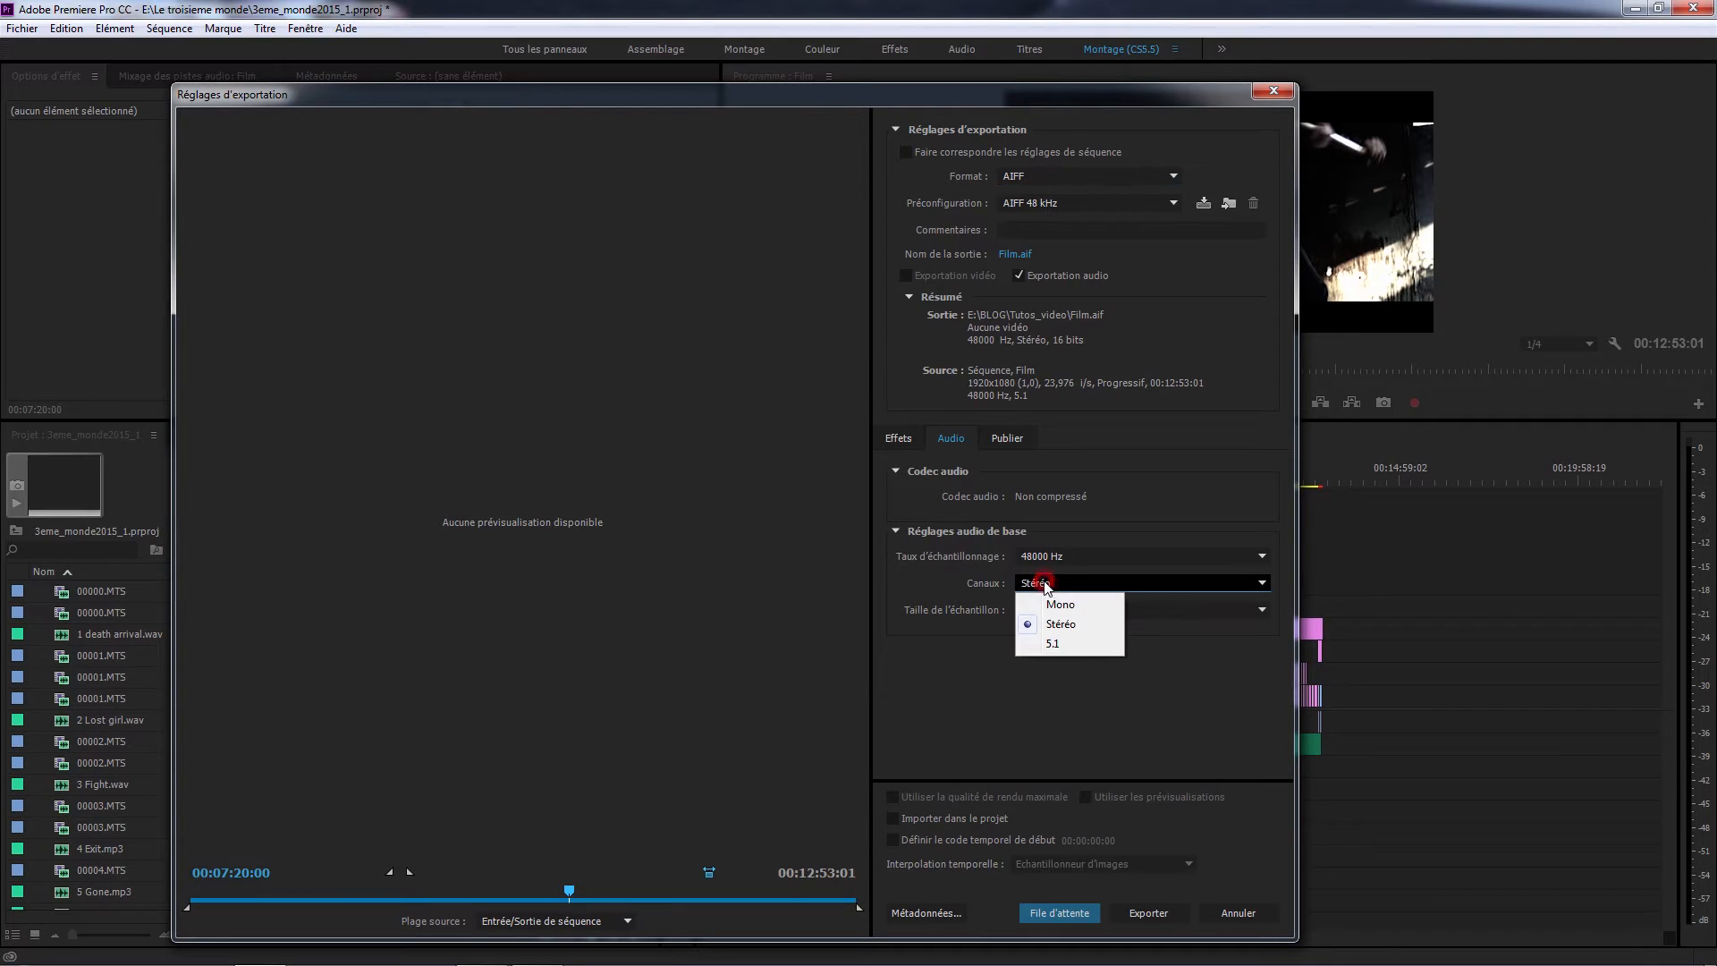
{"action": "left_click", "coordinate": [1077, 646]}
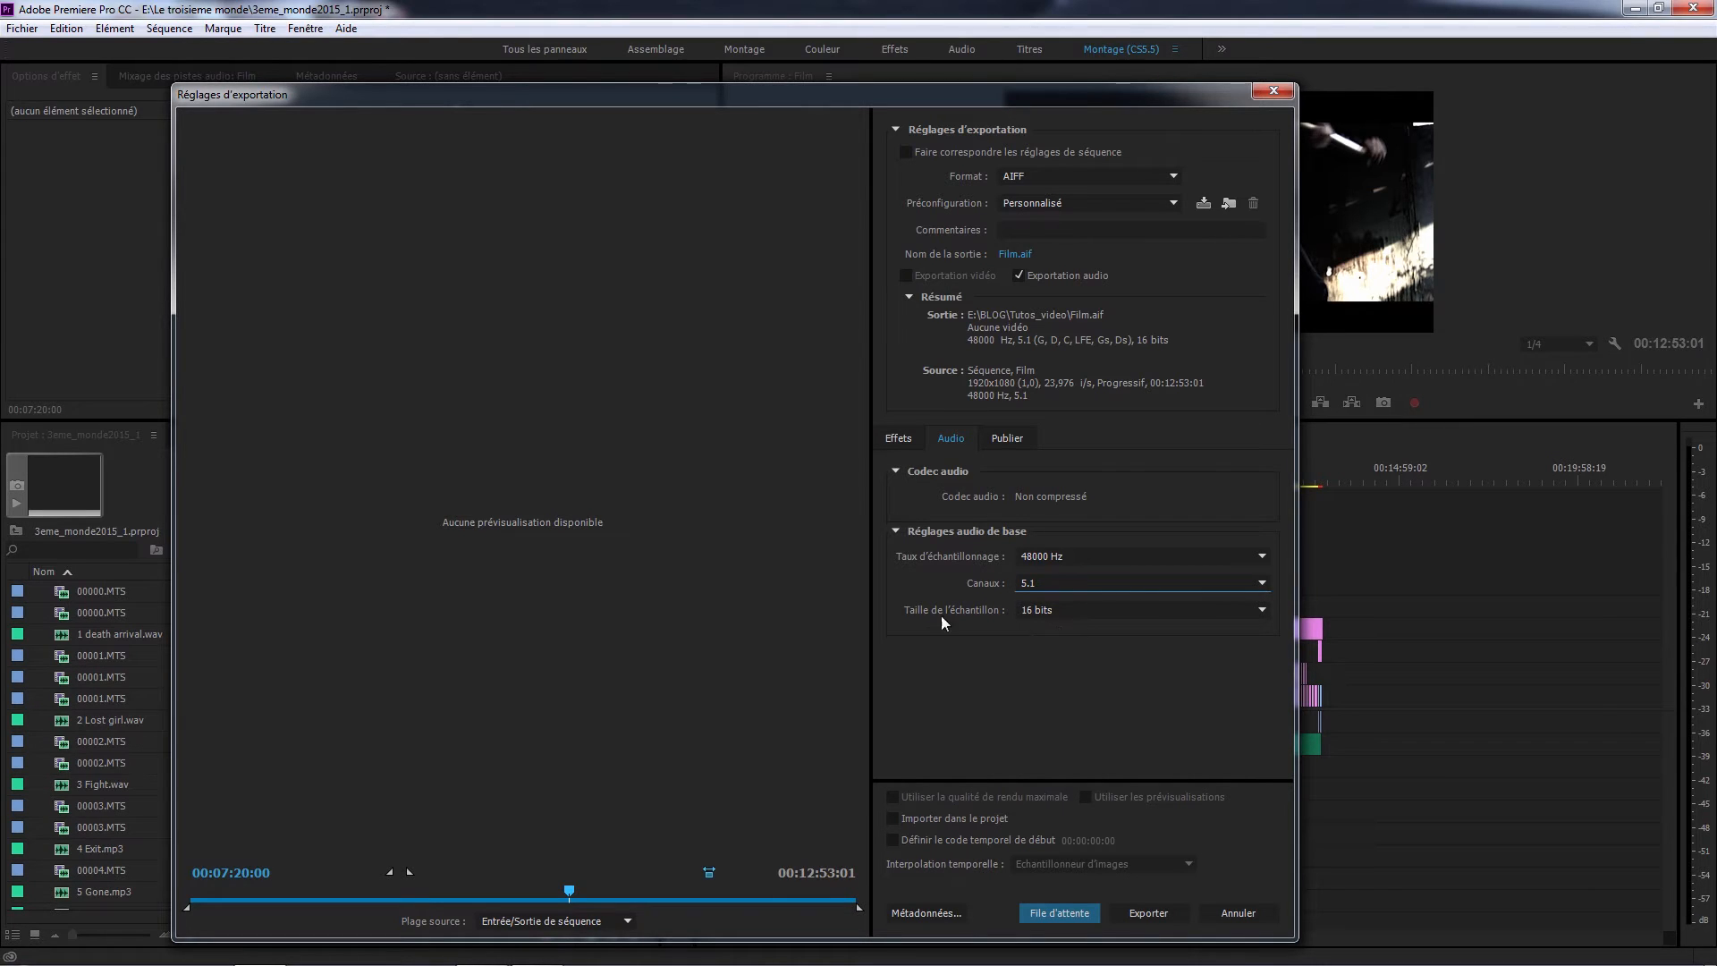
{"action": "left_click", "coordinate": [1066, 615]}
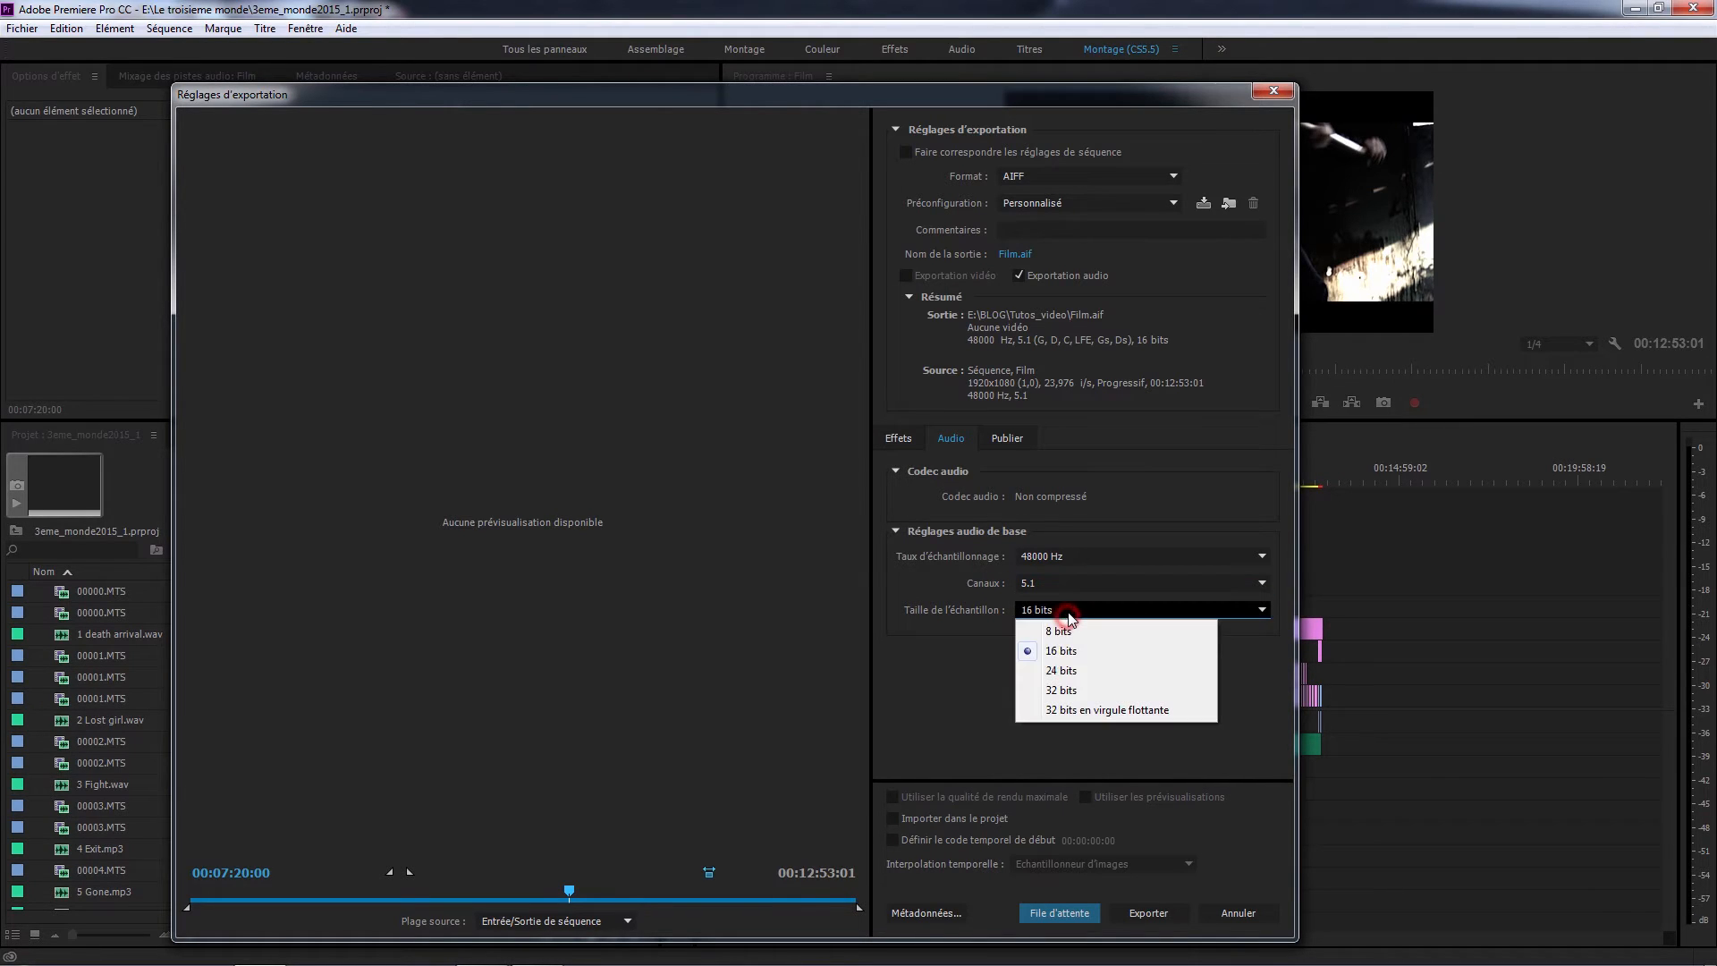
{"action": "left_click", "coordinate": [1067, 613]}
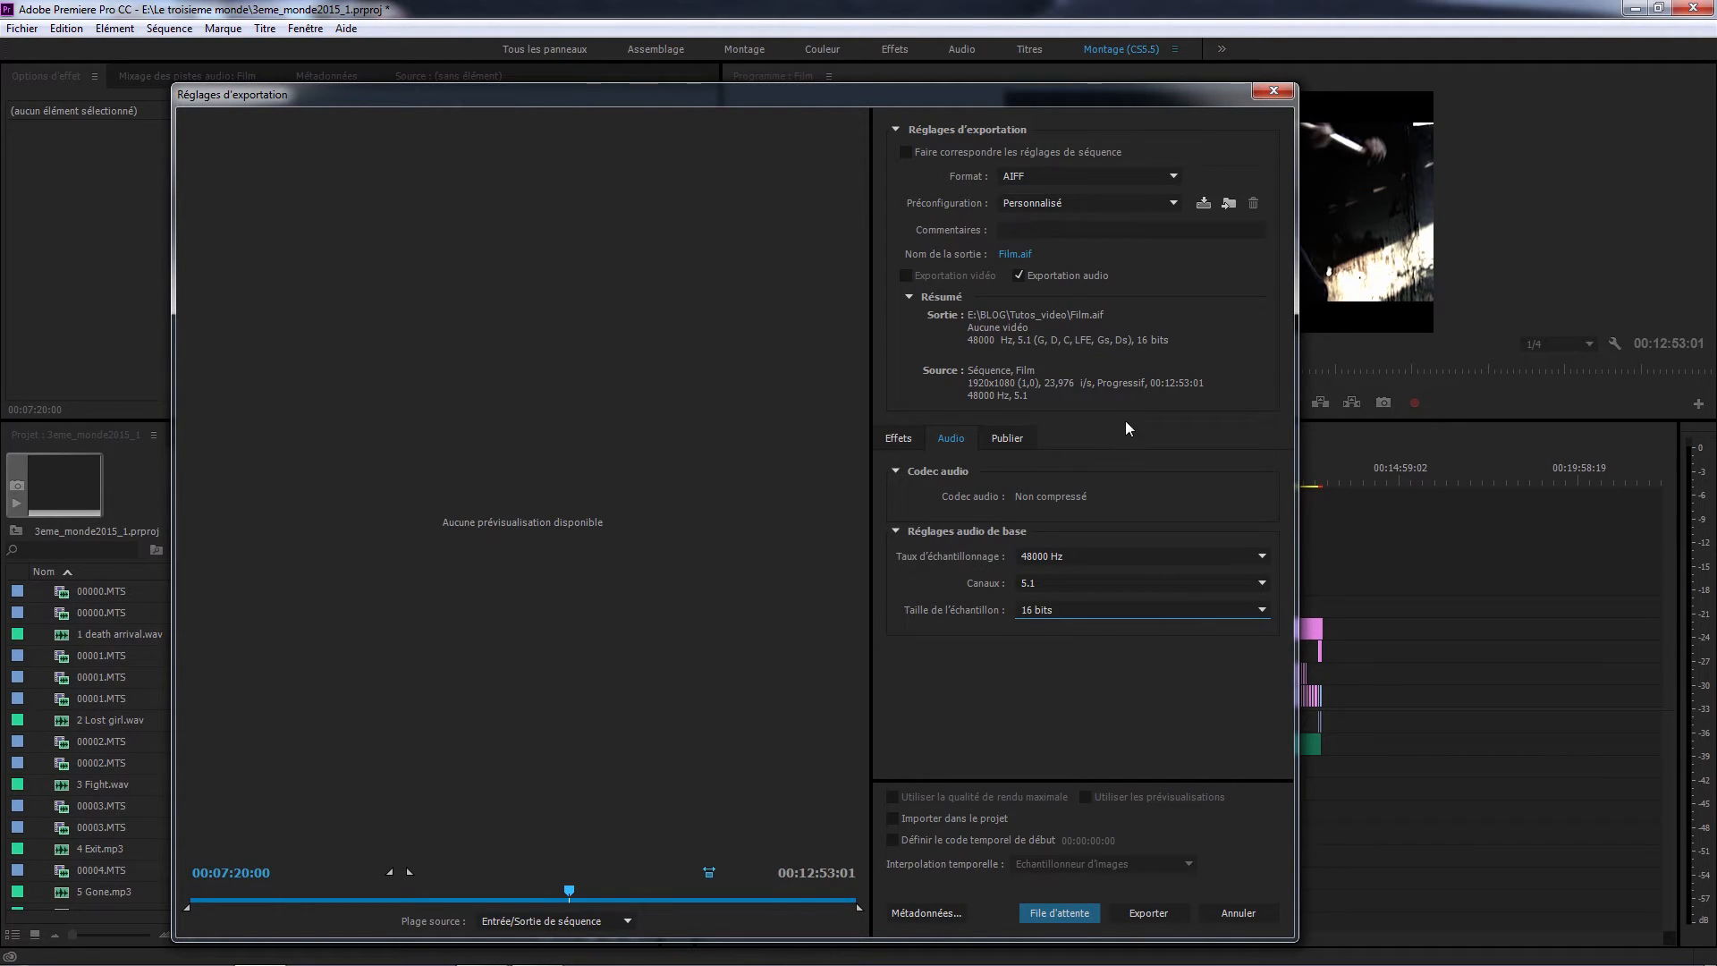
Set the export format to Waveform Audio with 5.1 channels.
{"action": "left_click", "coordinate": [1063, 175]}
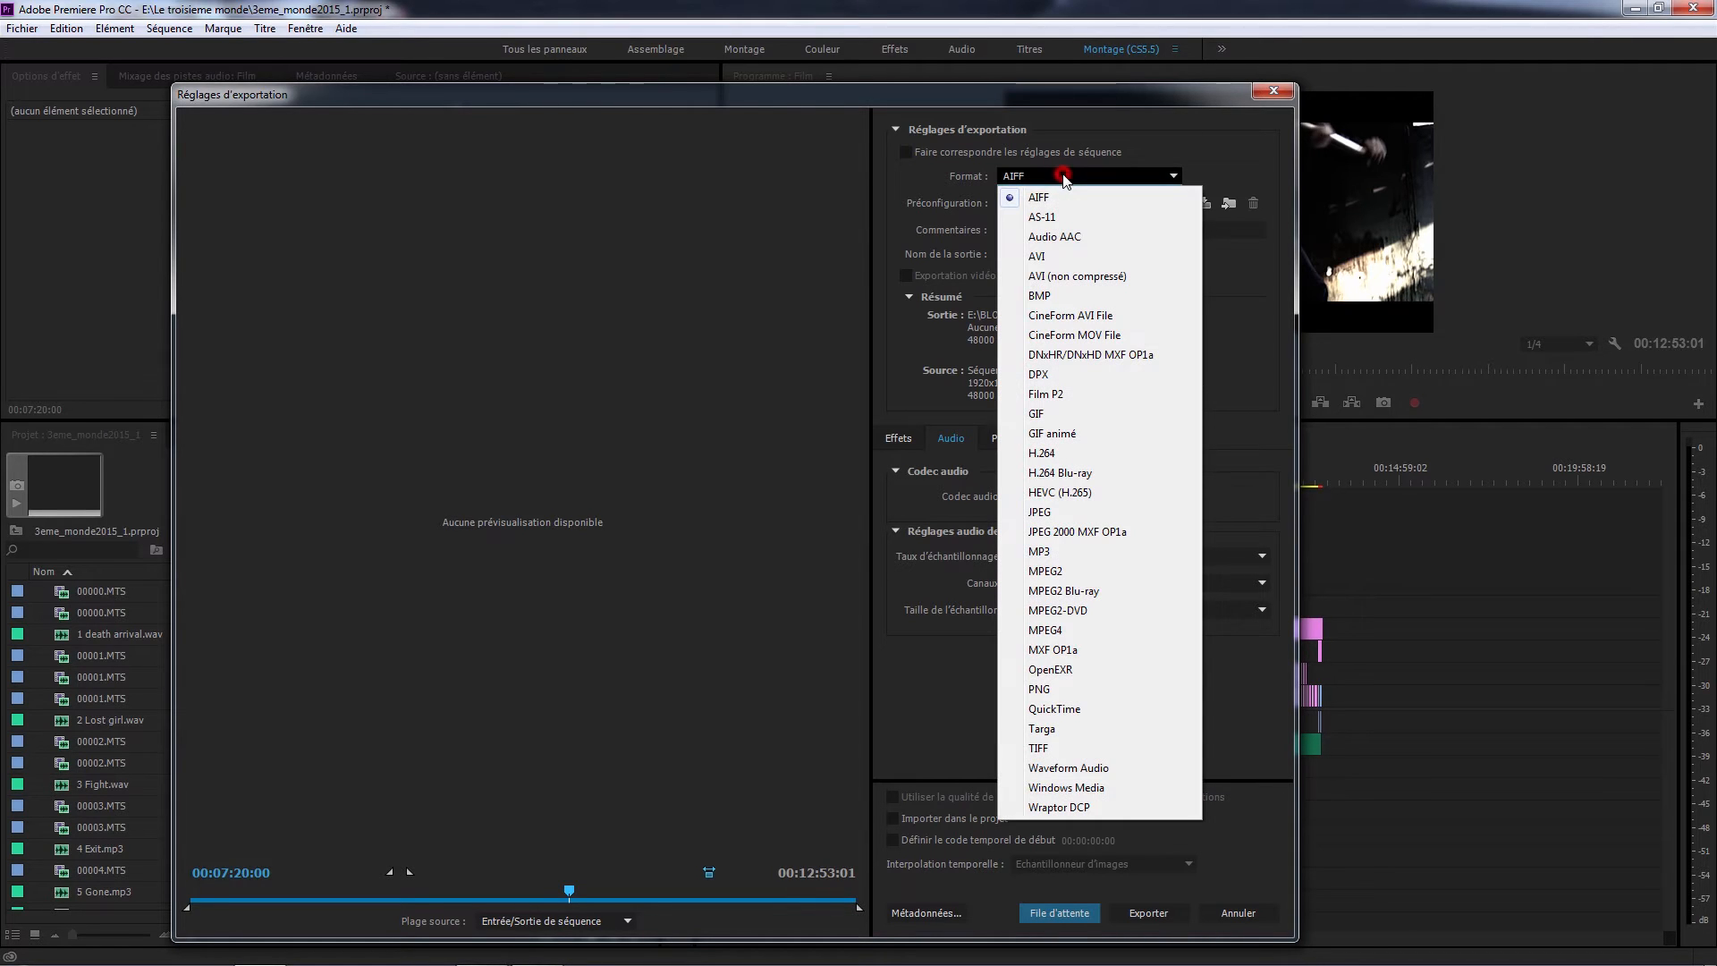
{"action": "left_click", "coordinate": [1084, 769]}
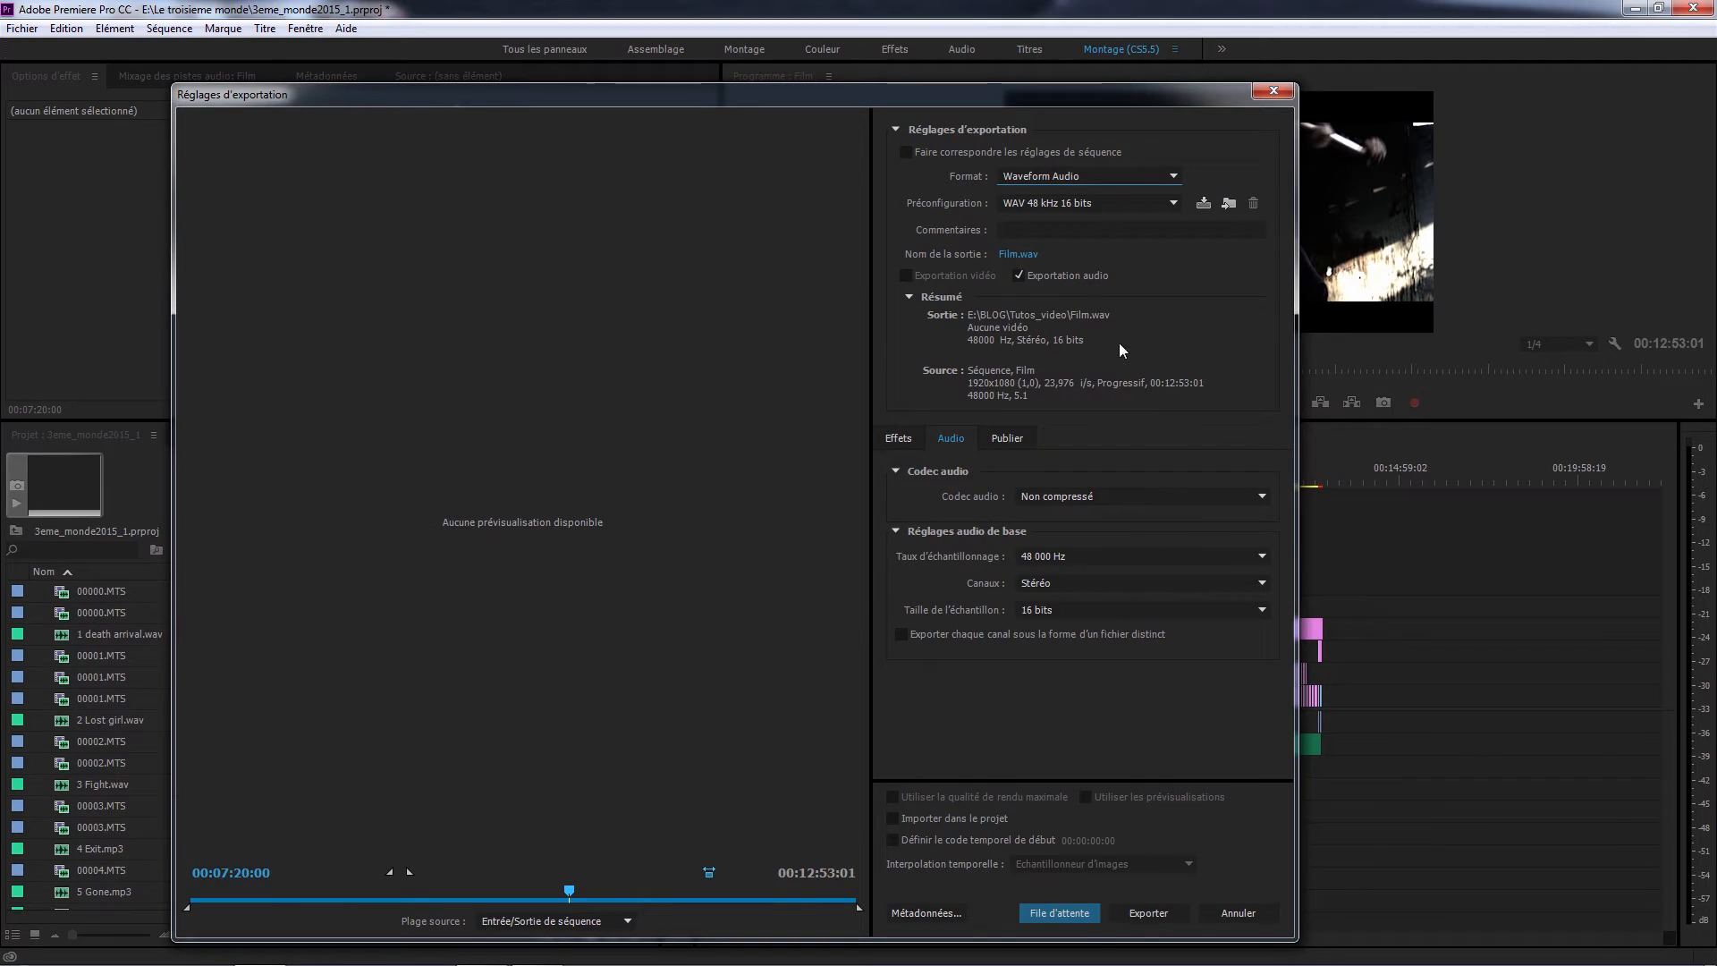
{"action": "left_click", "coordinate": [1053, 583]}
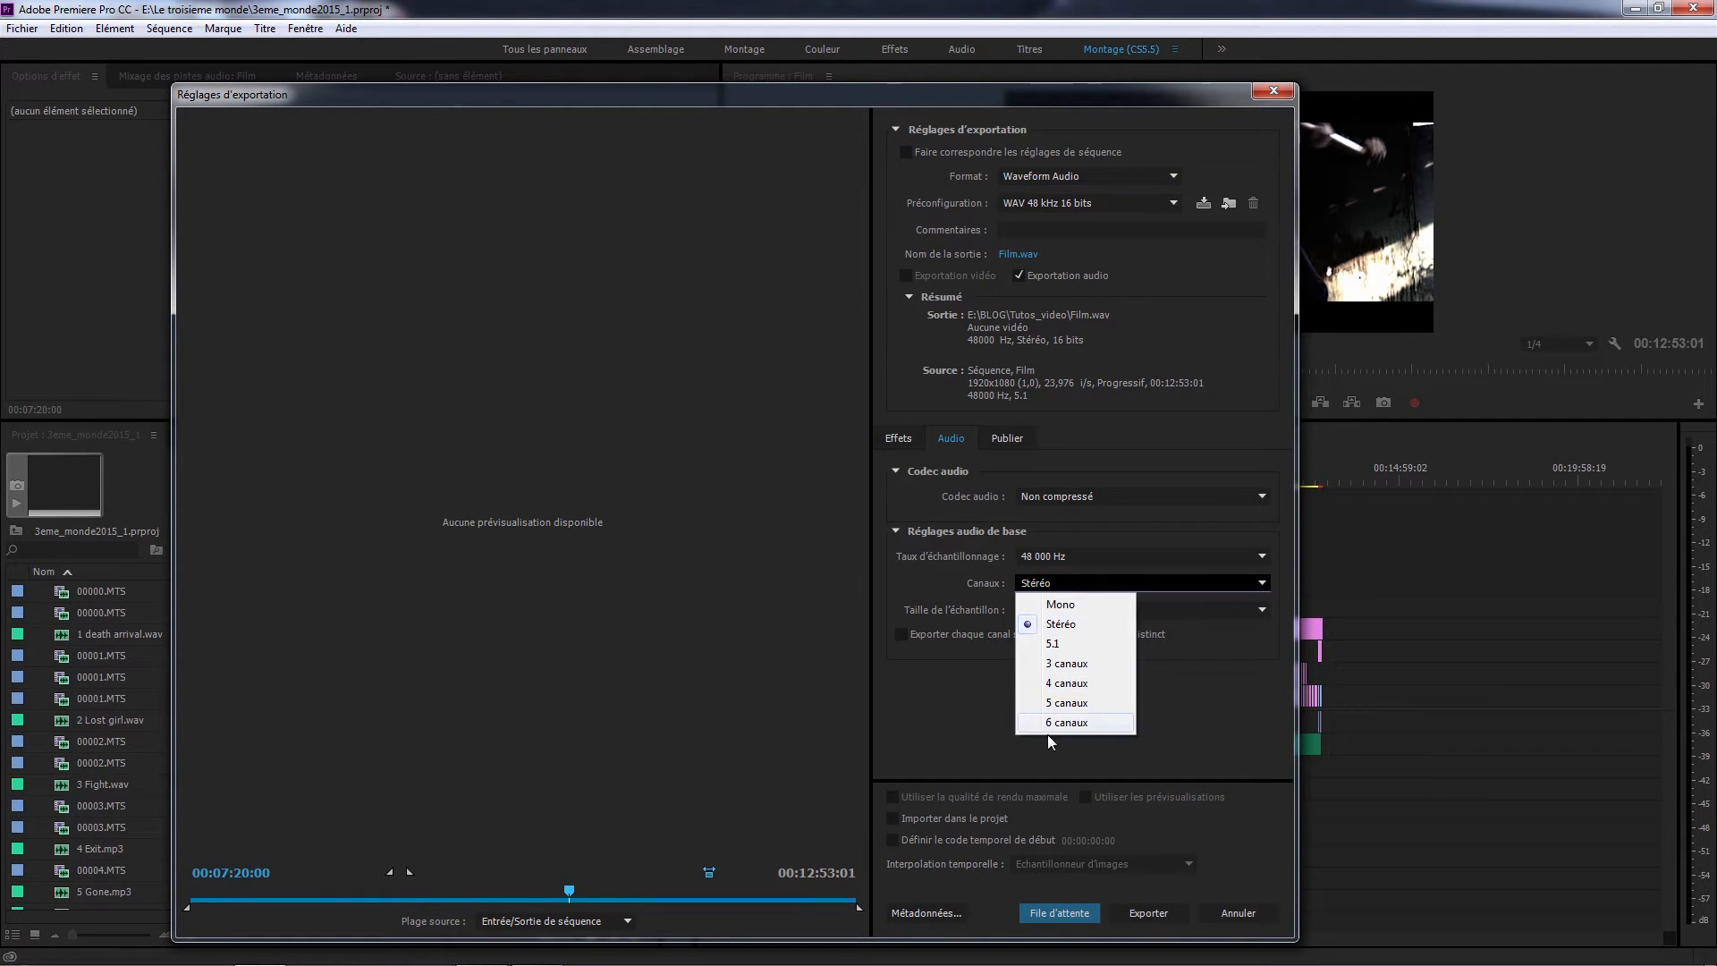
{"action": "left_click", "coordinate": [1048, 644]}
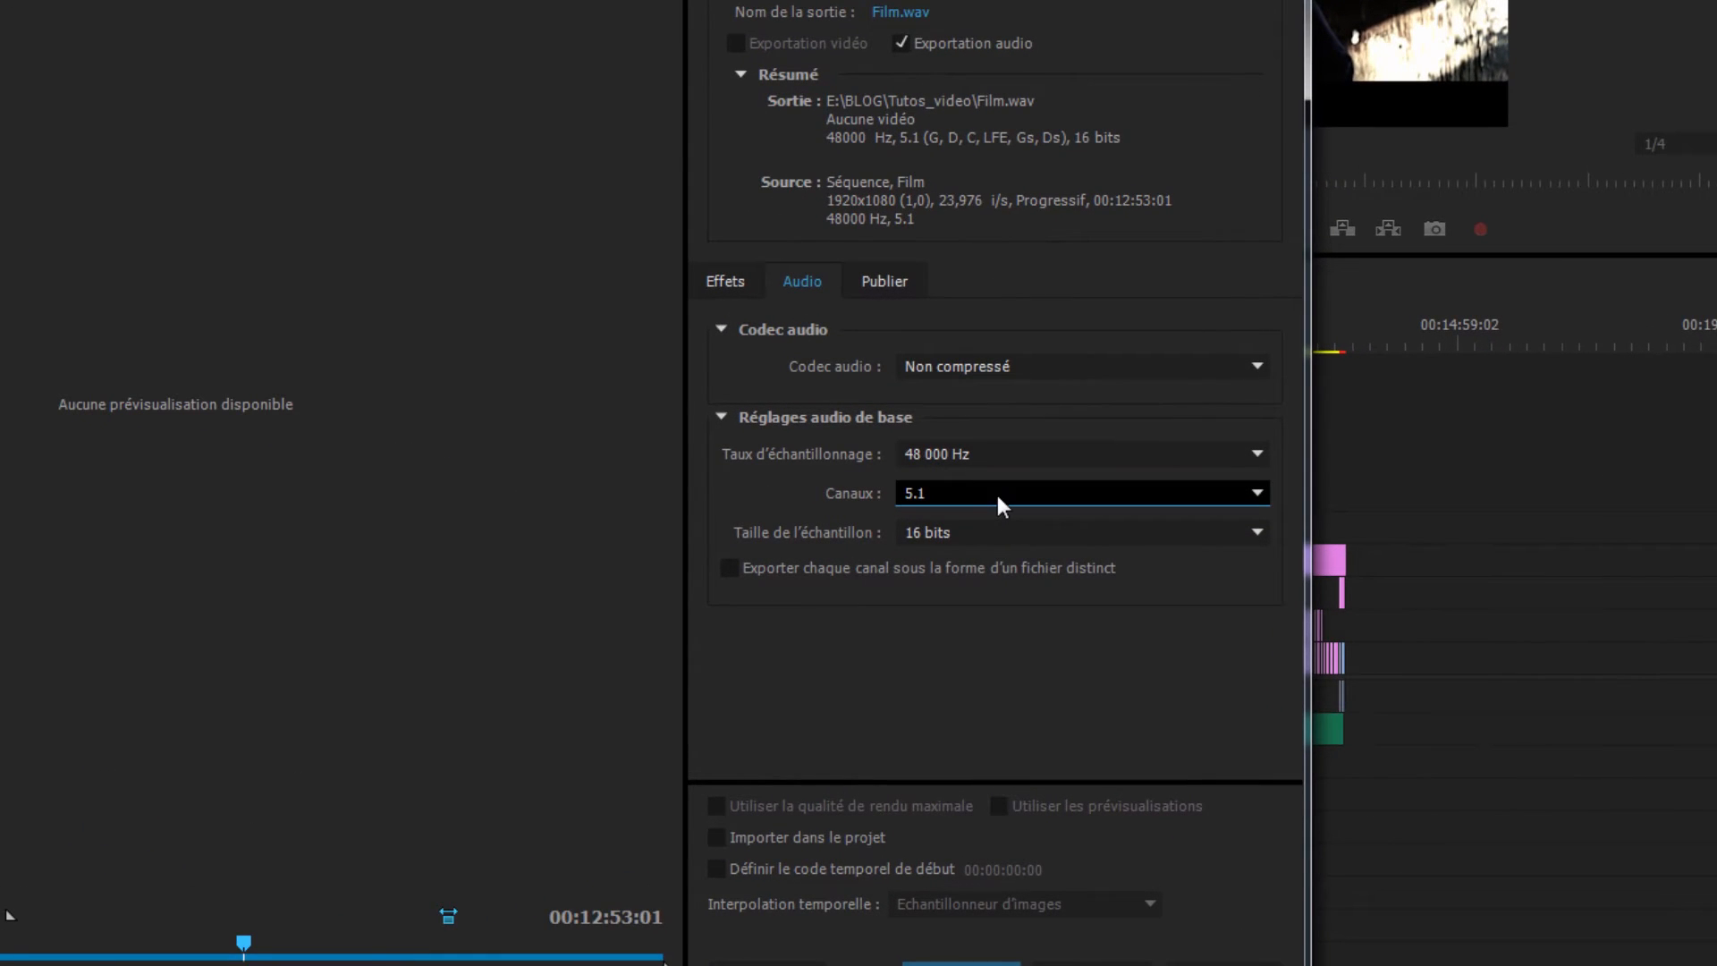
Try 6 canaux as the channel setting of the Waveform Audio export.
{"action": "left_click", "coordinate": [997, 495]}
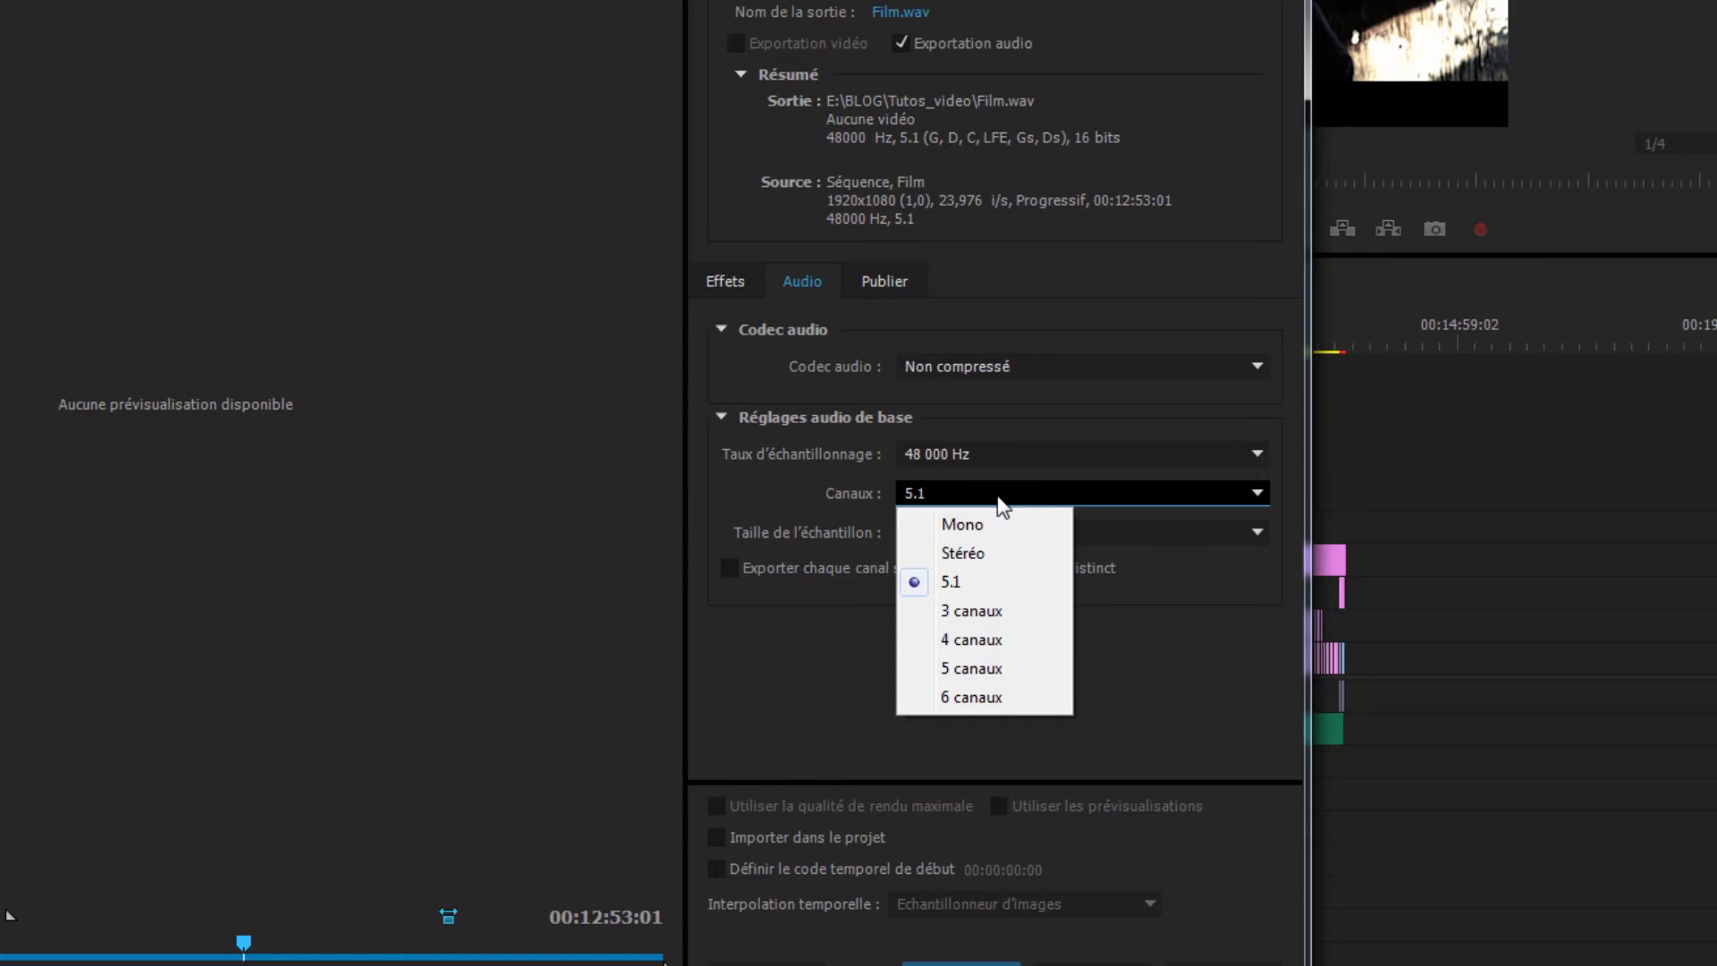
{"action": "left_click", "coordinate": [958, 699]}
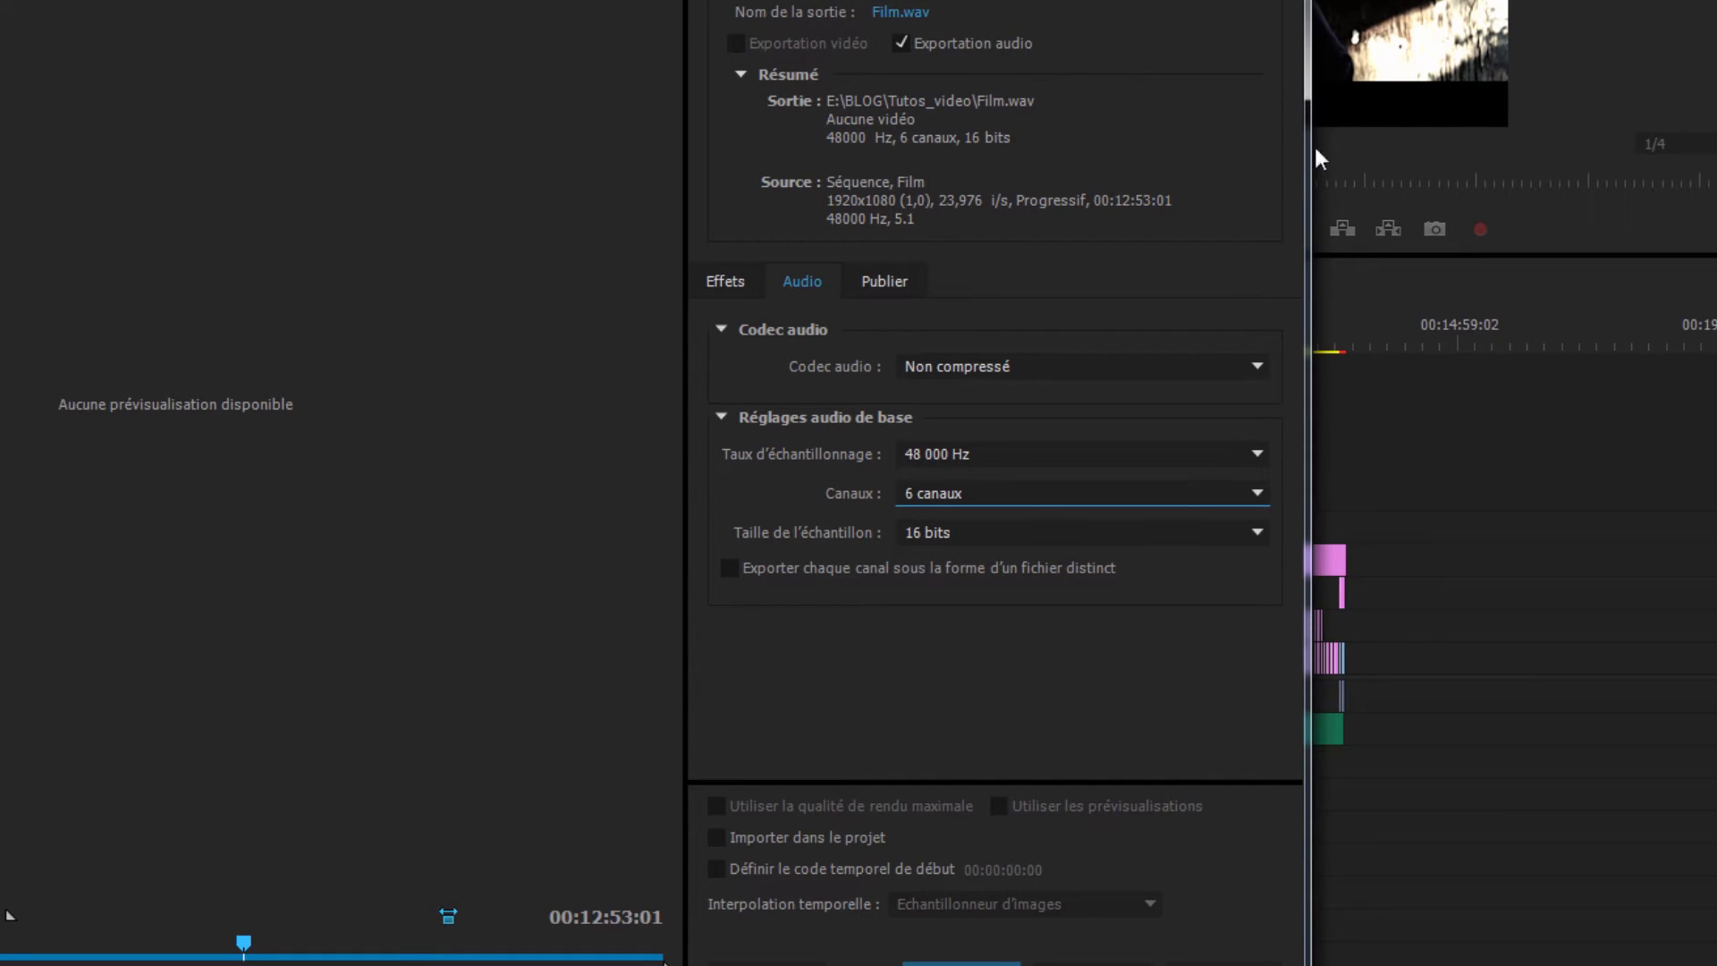
{"action": "left_click", "coordinate": [1015, 493]}
{"action": "left_click", "coordinate": [1016, 604]}
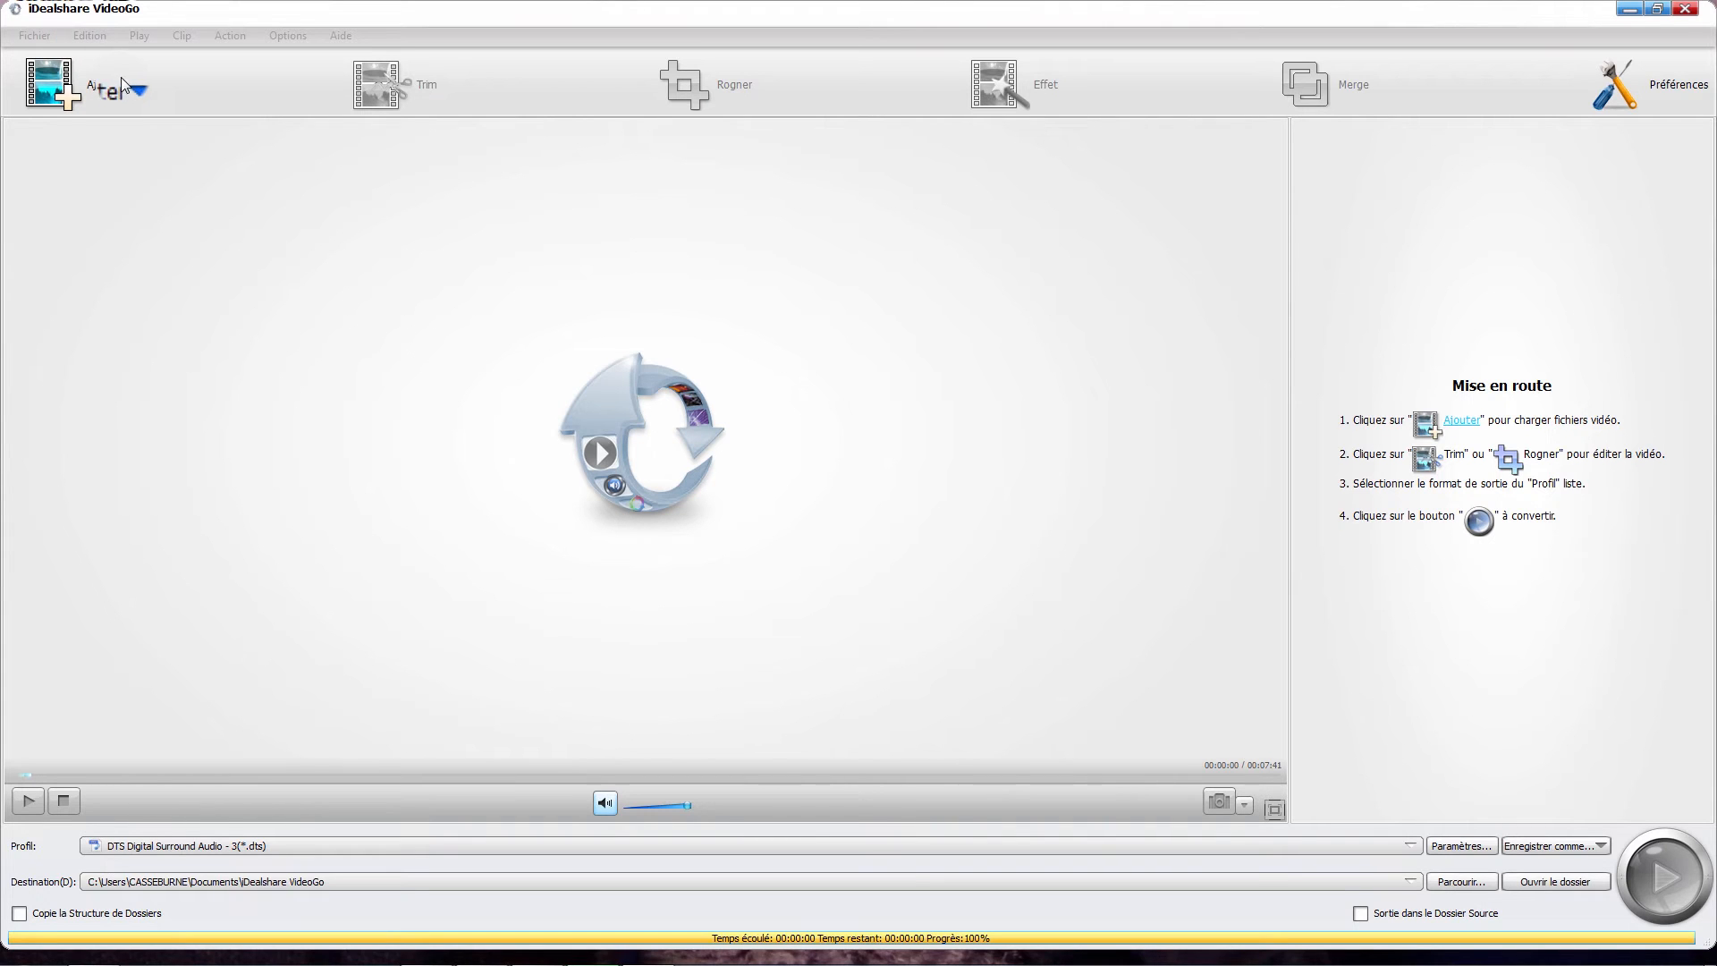
Switch to iDealshare VideoGo and add the file lycee5.1.wav from the DVD_VIDEO folder for conversion.
{"action": "left_click", "coordinate": [127, 83]}
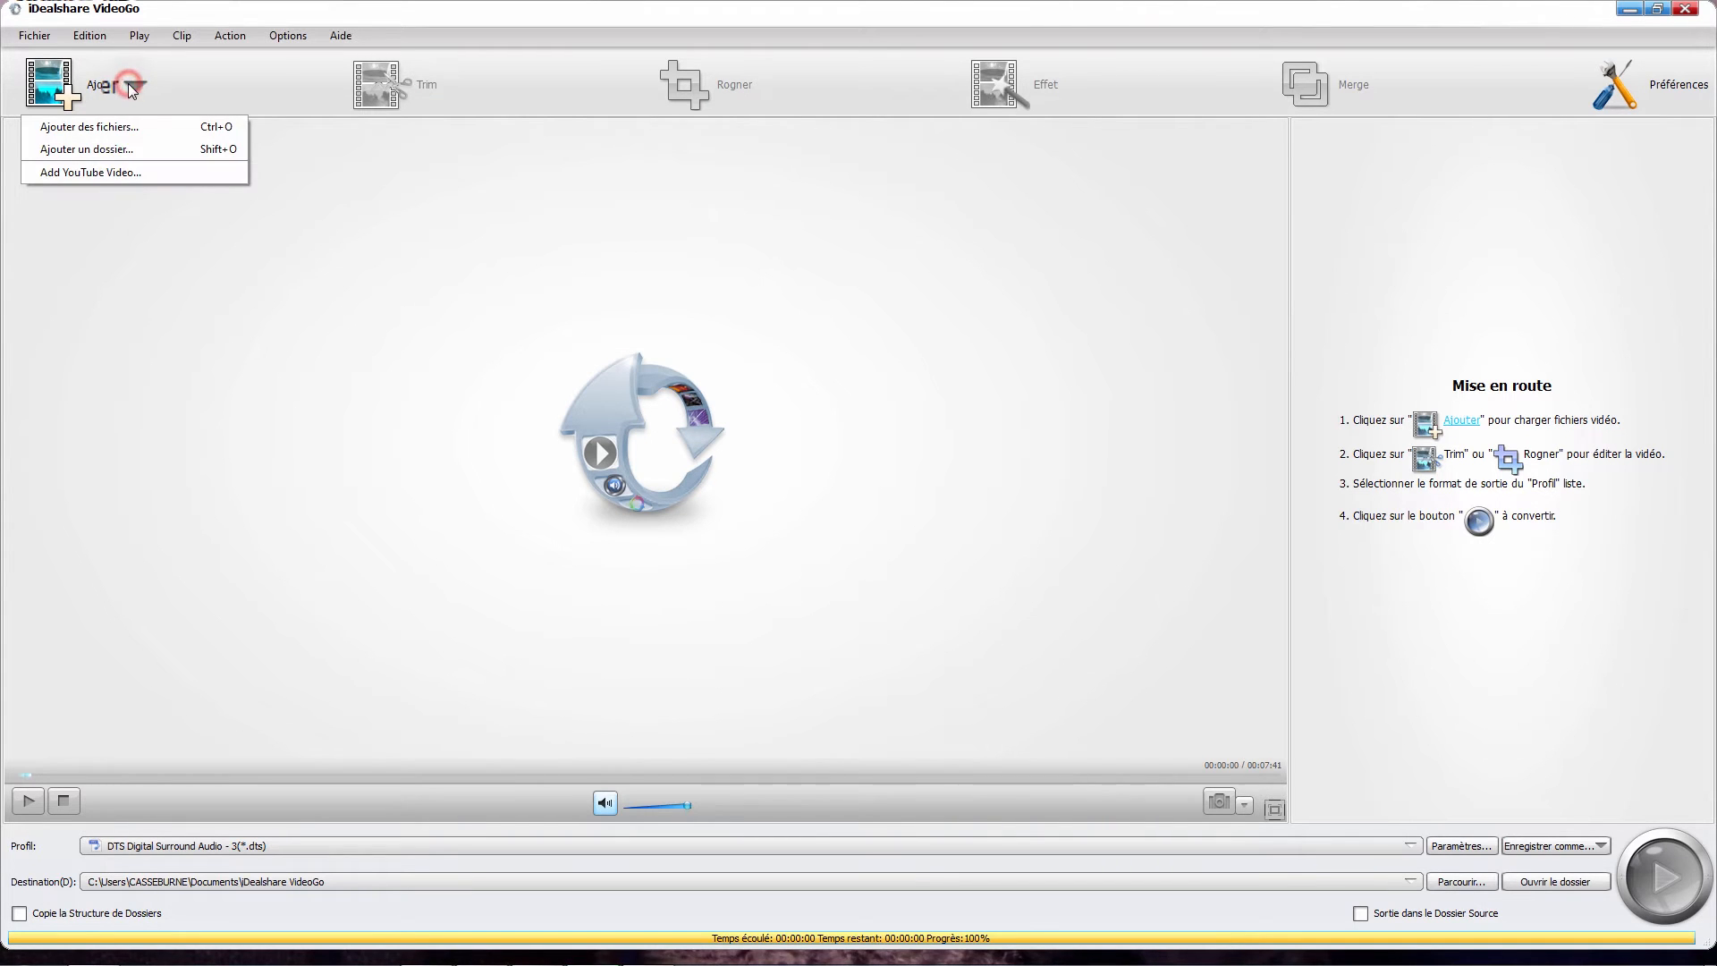
{"action": "left_click", "coordinate": [116, 127]}
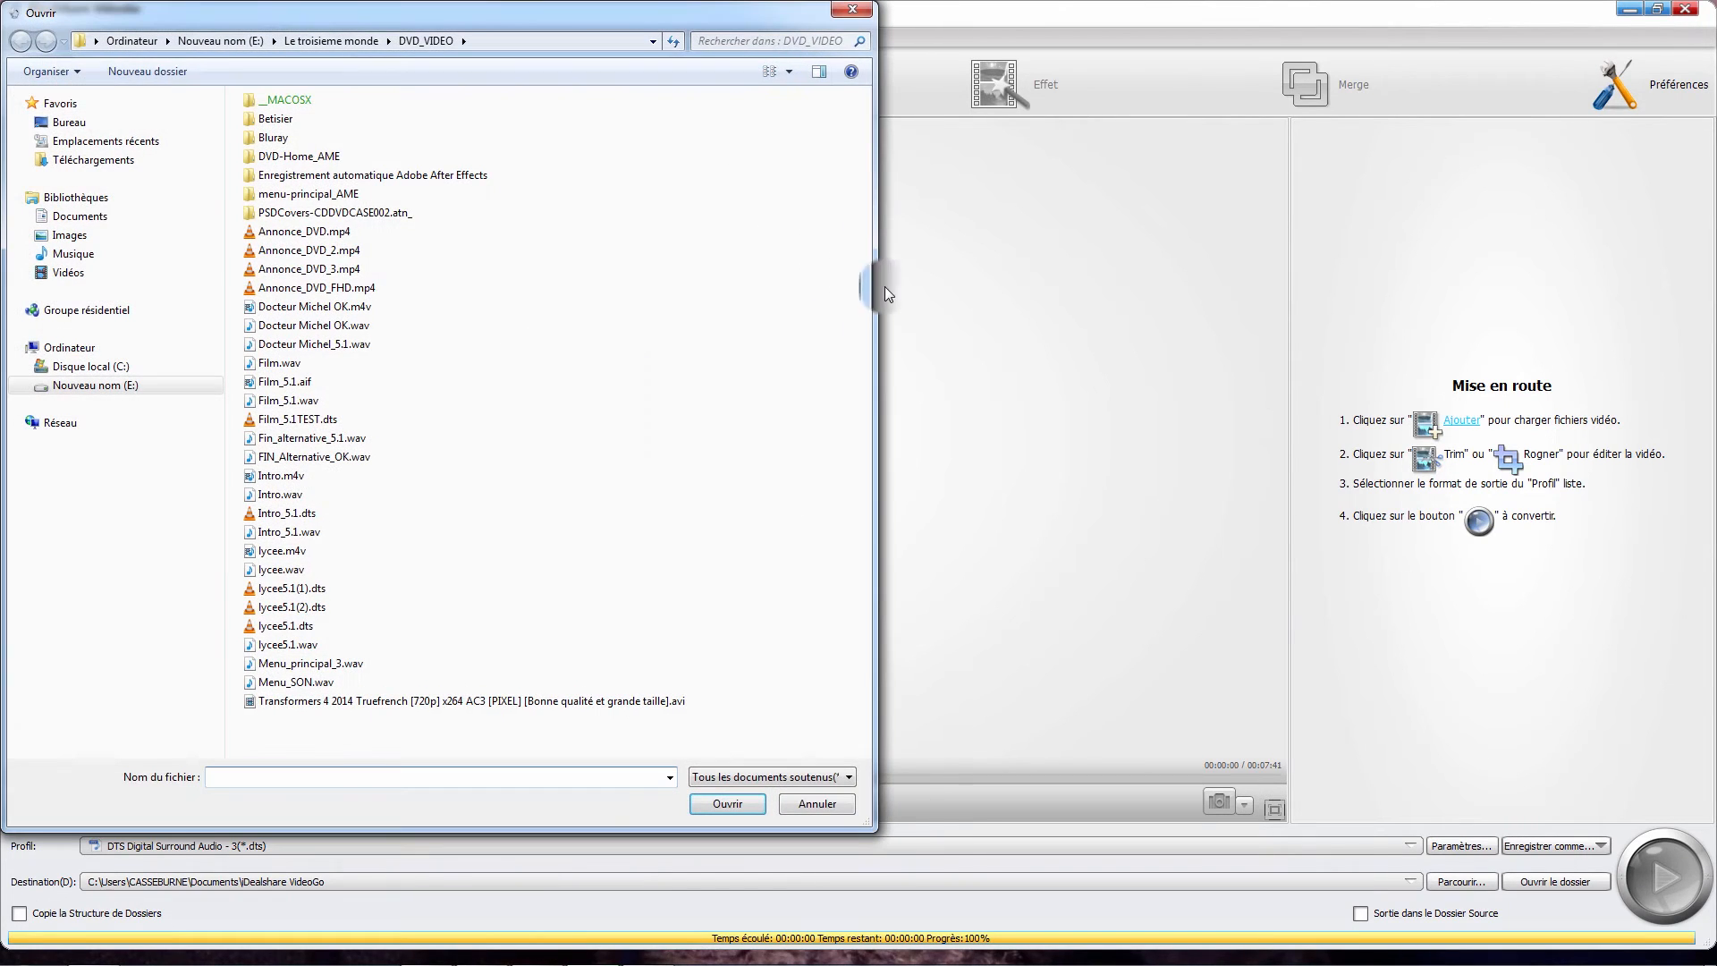
{"action": "left_click", "coordinate": [273, 646]}
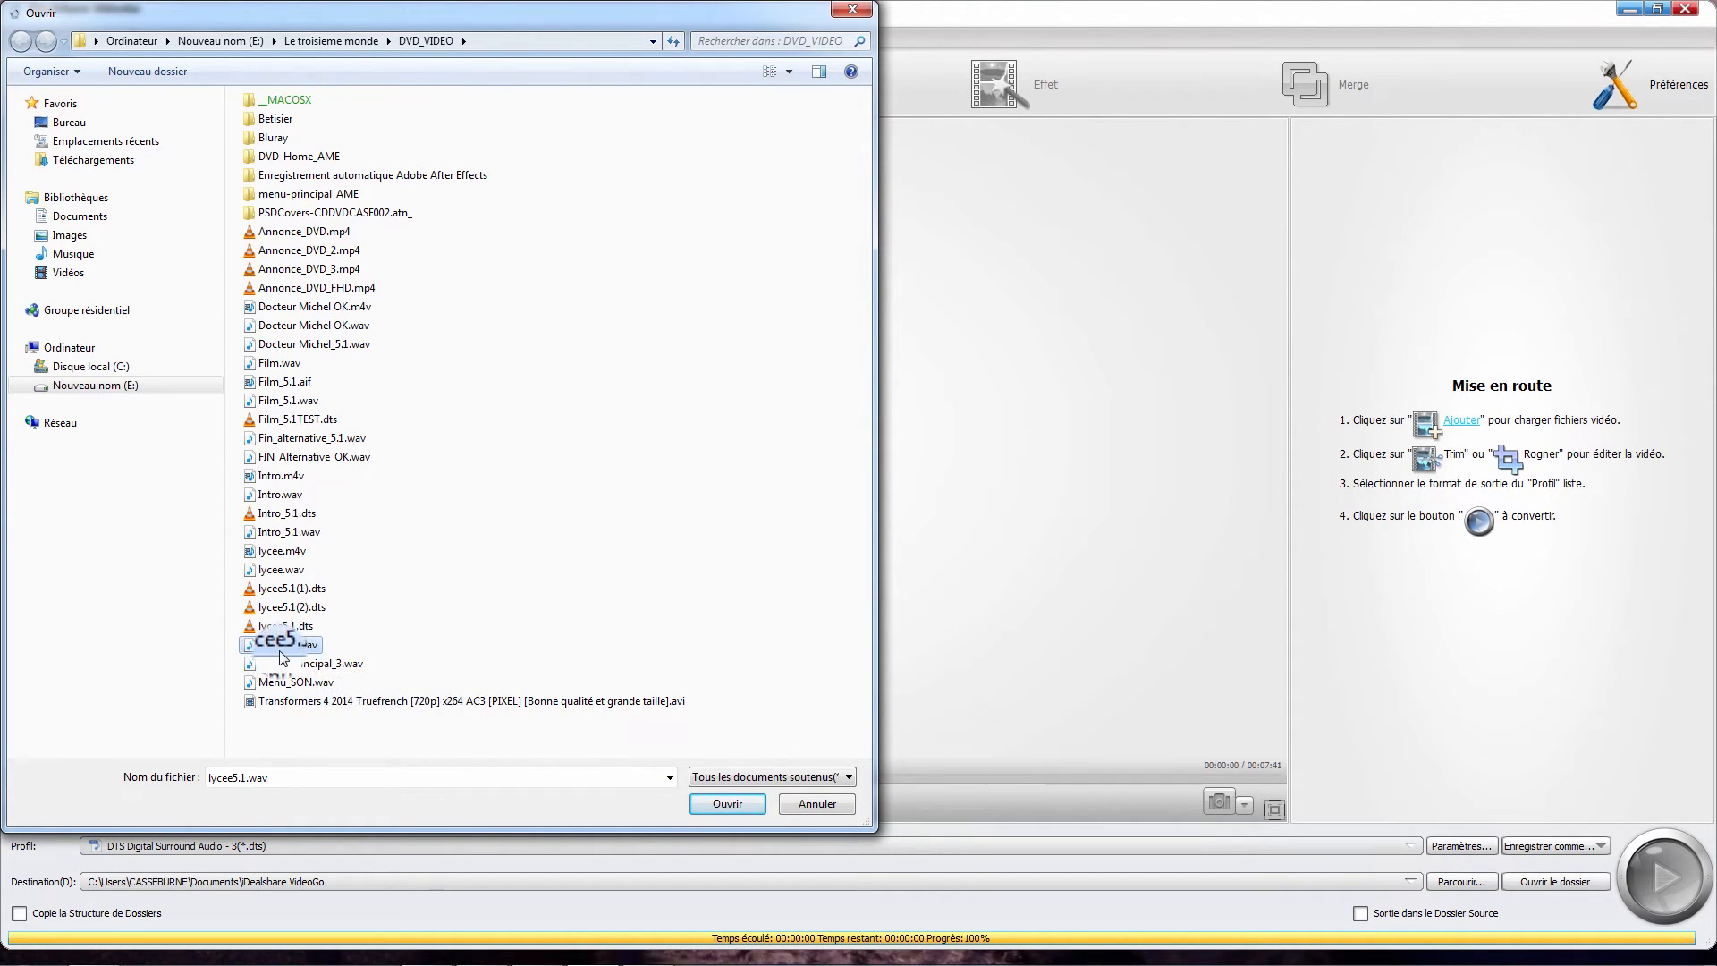
{"action": "left_click", "coordinate": [720, 803]}
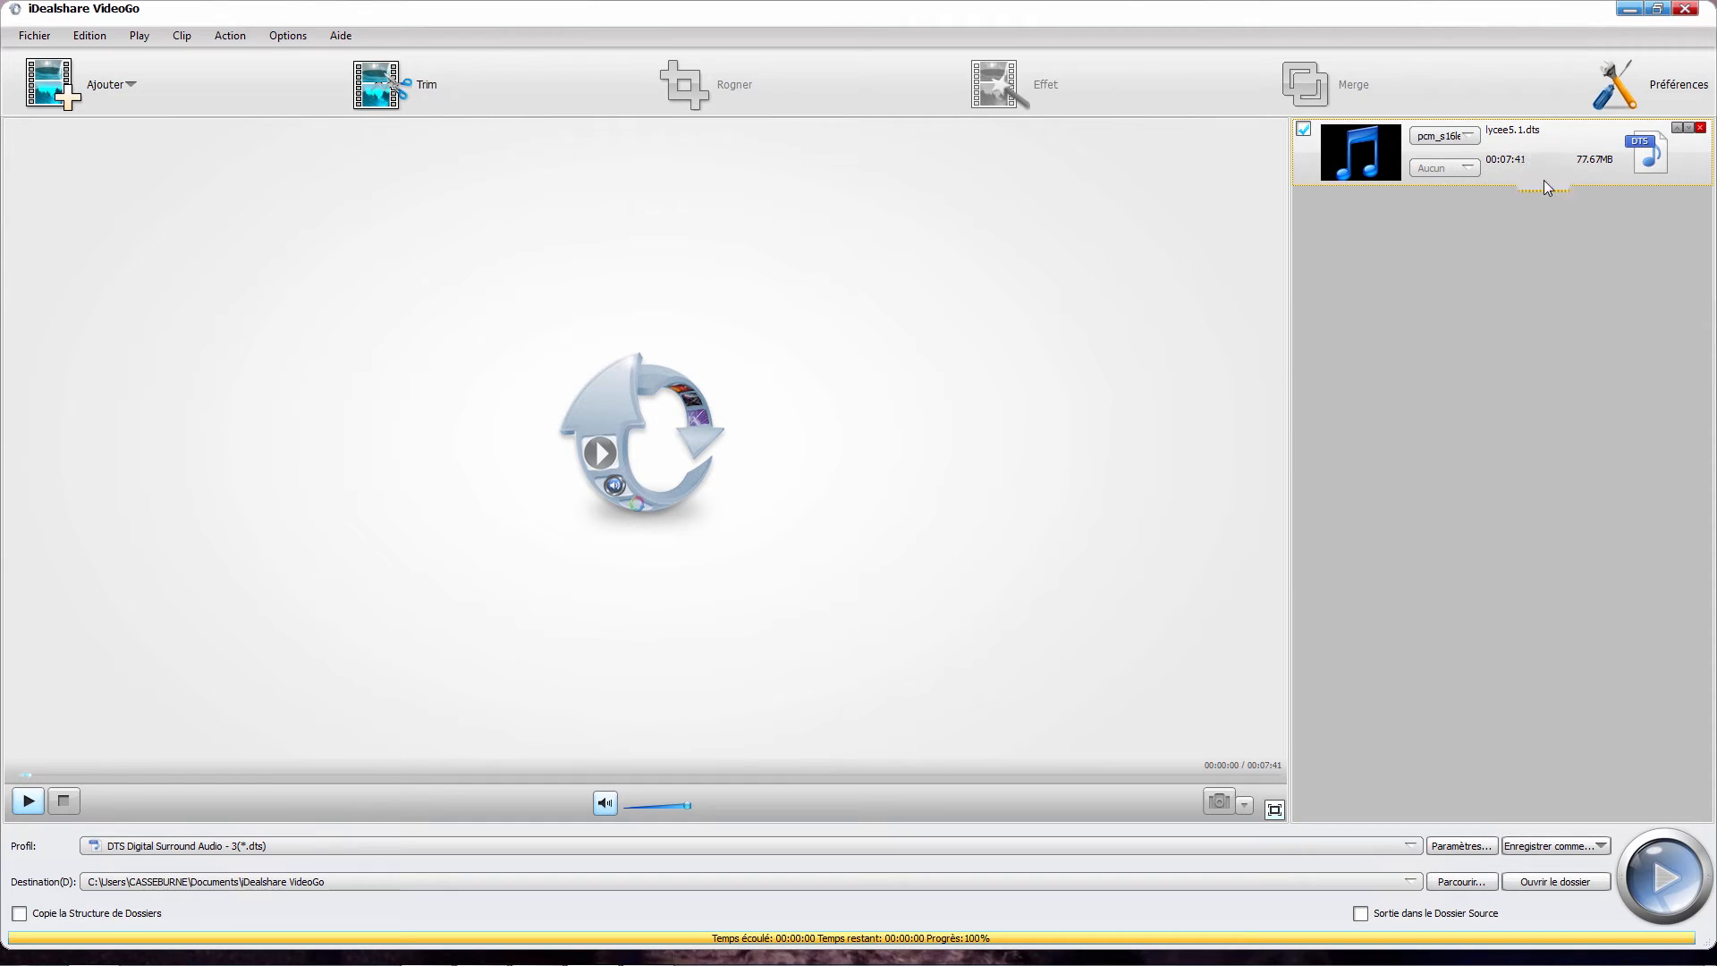
Set the output profile to DTS Digital Surround Audio (*.dts) from the General Audio category.
{"action": "left_click", "coordinate": [1385, 846]}
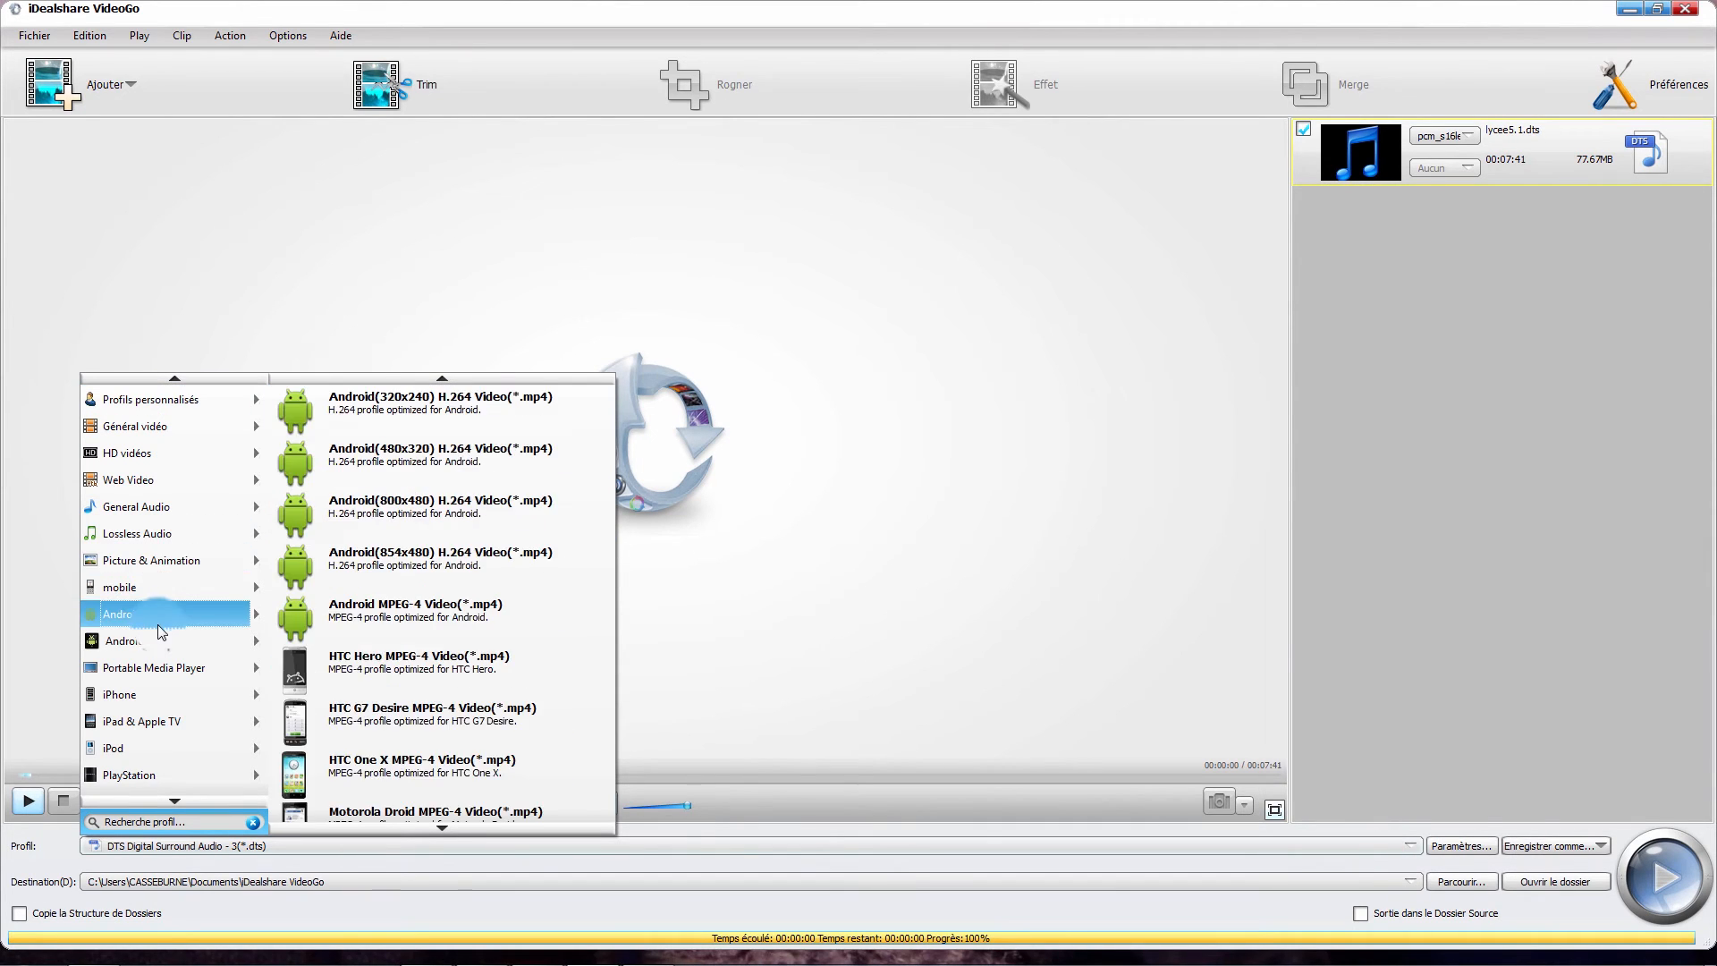
{"action": "mouse_move", "coordinate": [162, 517]}
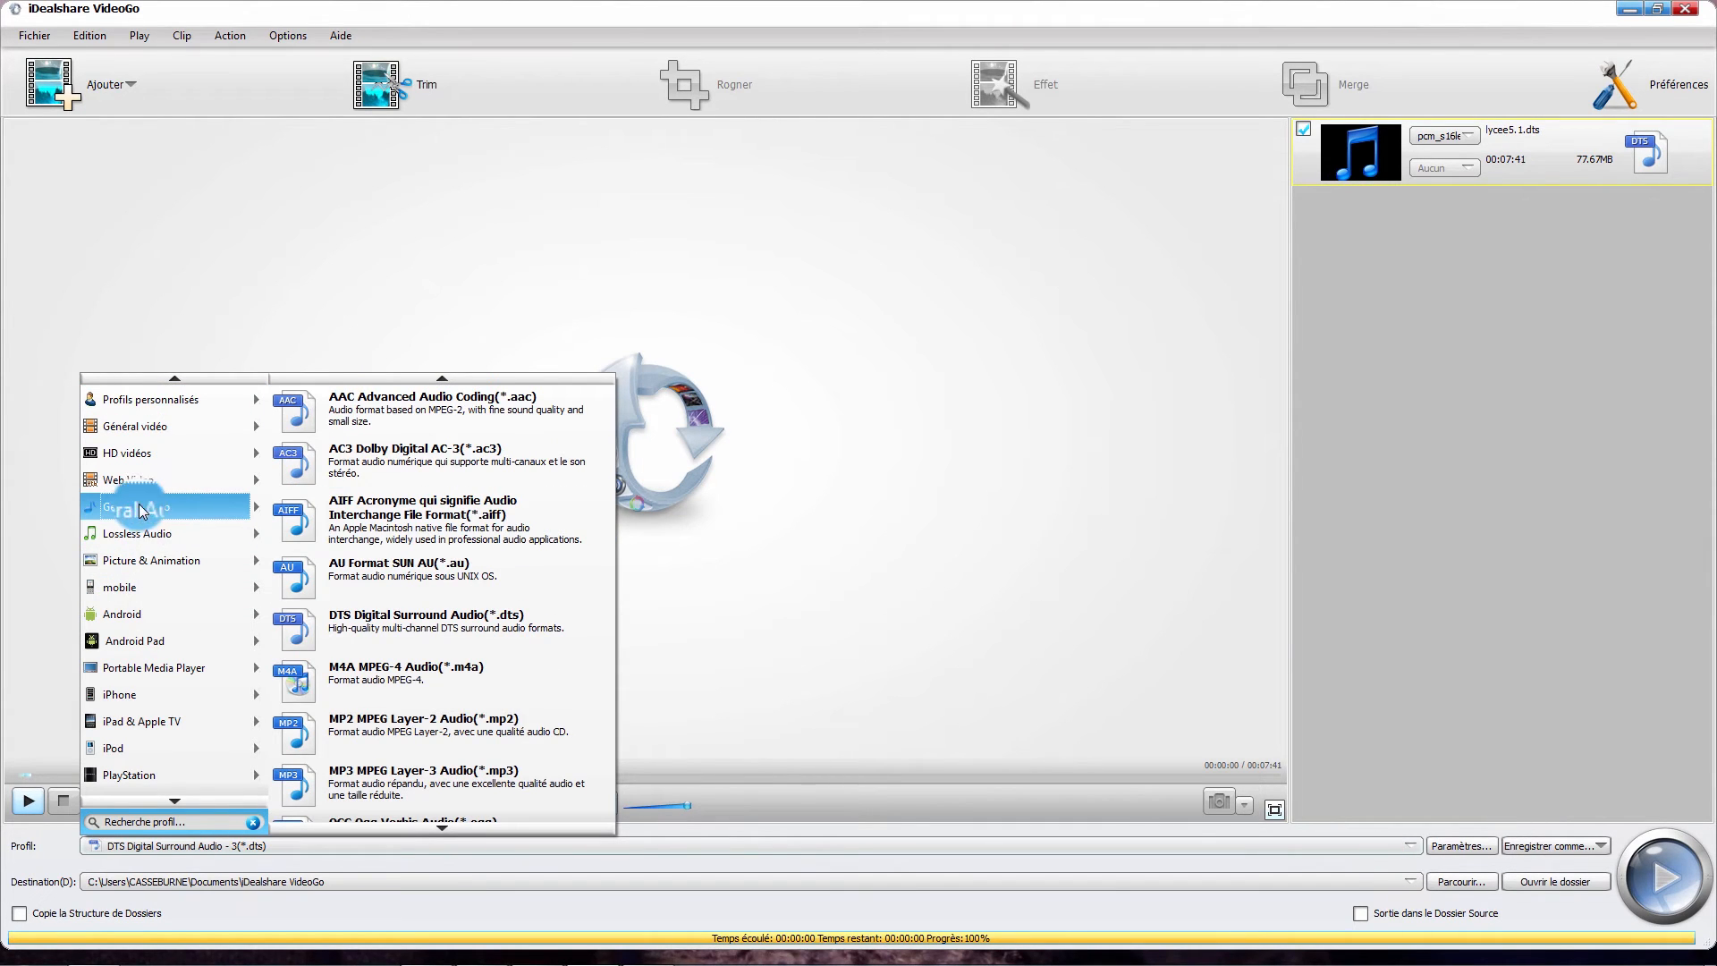
{"action": "scroll", "coordinate": [411, 506], "scroll_direction": "down", "scroll_amount": 3}
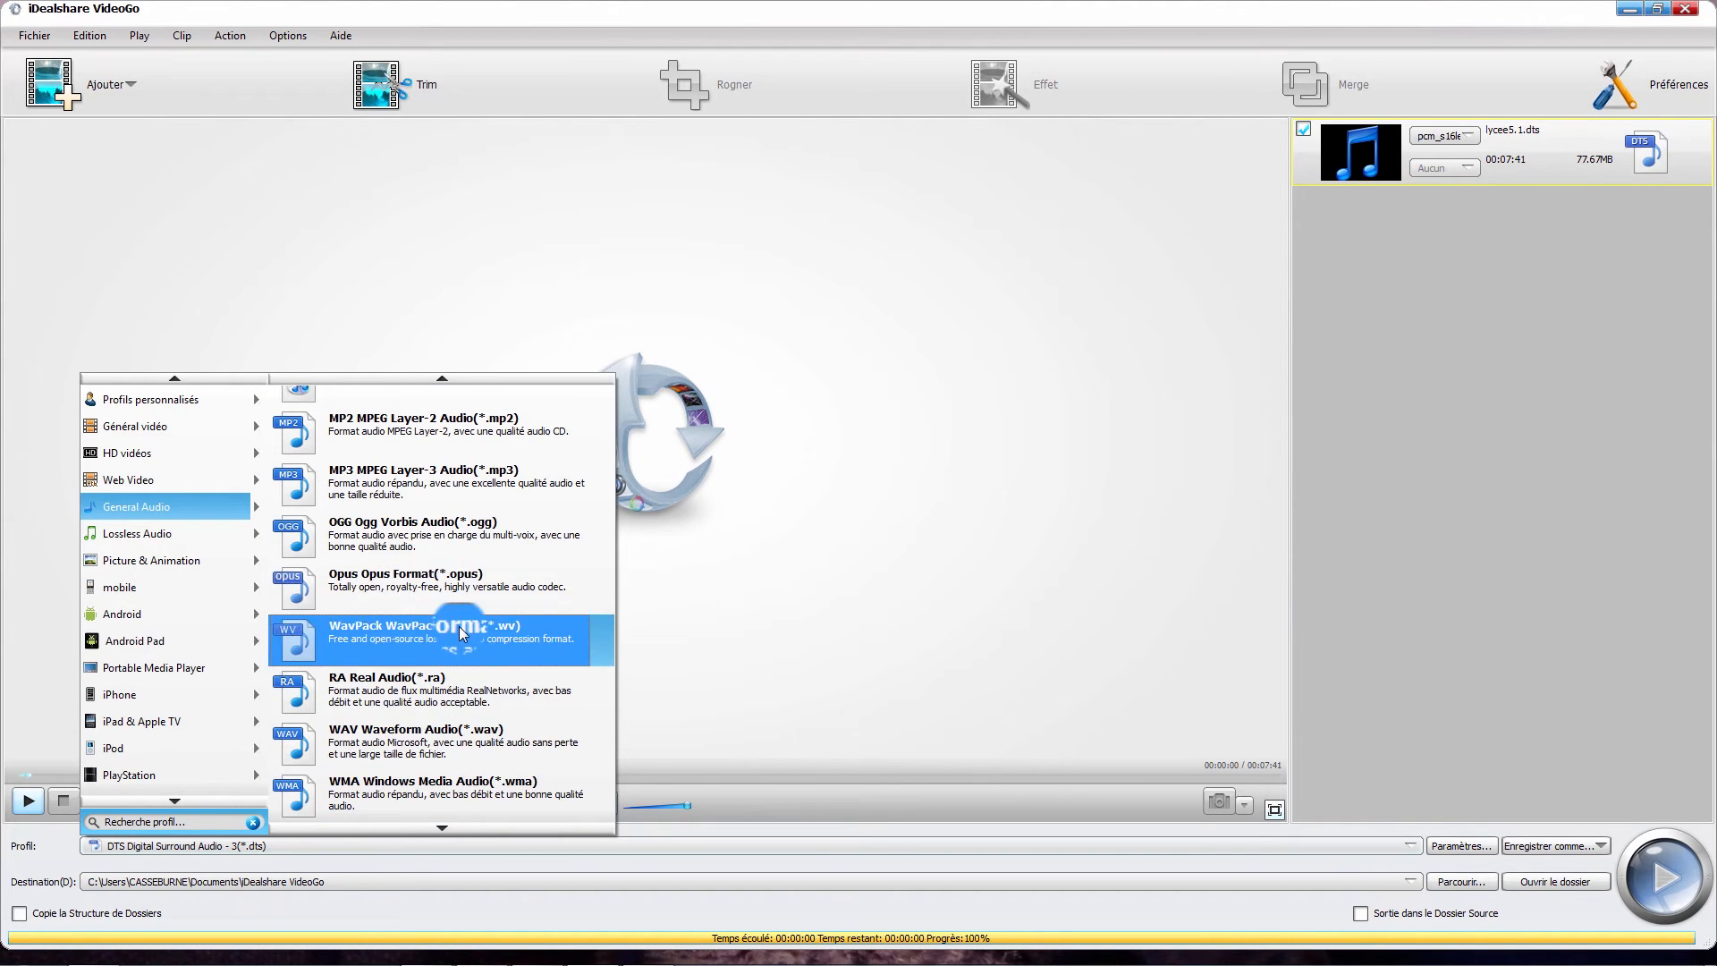
{"action": "scroll", "coordinate": [472, 528], "scroll_direction": "up", "scroll_amount": 1}
{"action": "scroll", "coordinate": [472, 528], "scroll_direction": "up", "scroll_amount": 3}
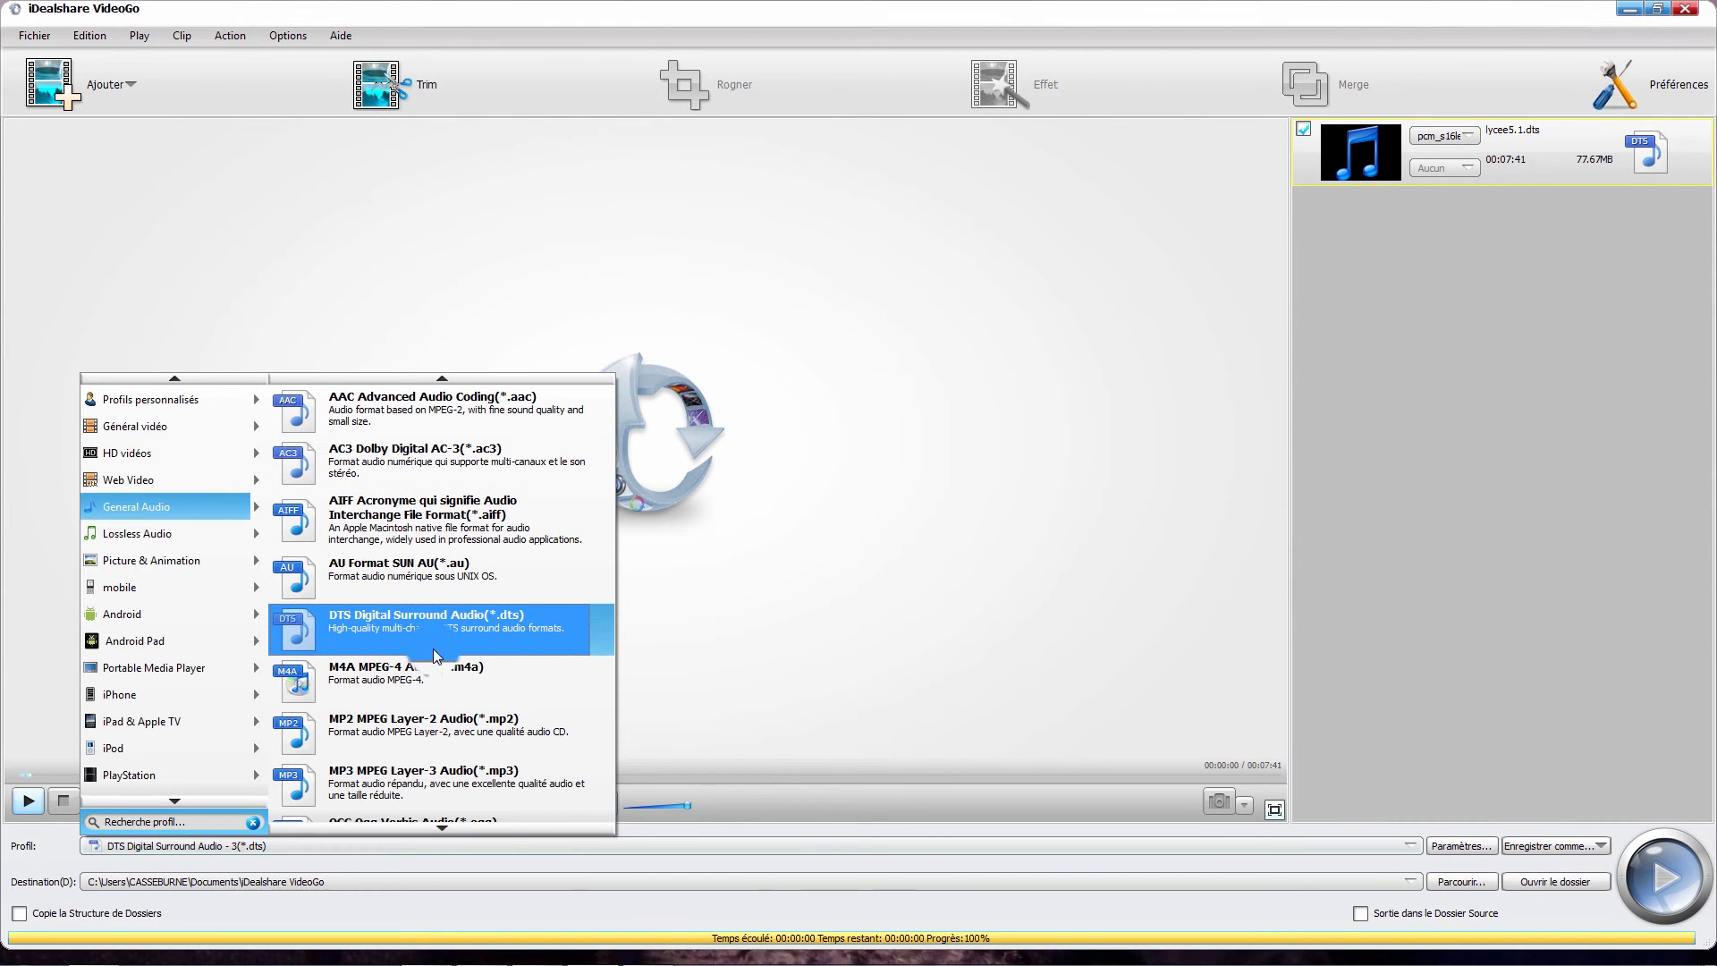
{"action": "left_click", "coordinate": [367, 635]}
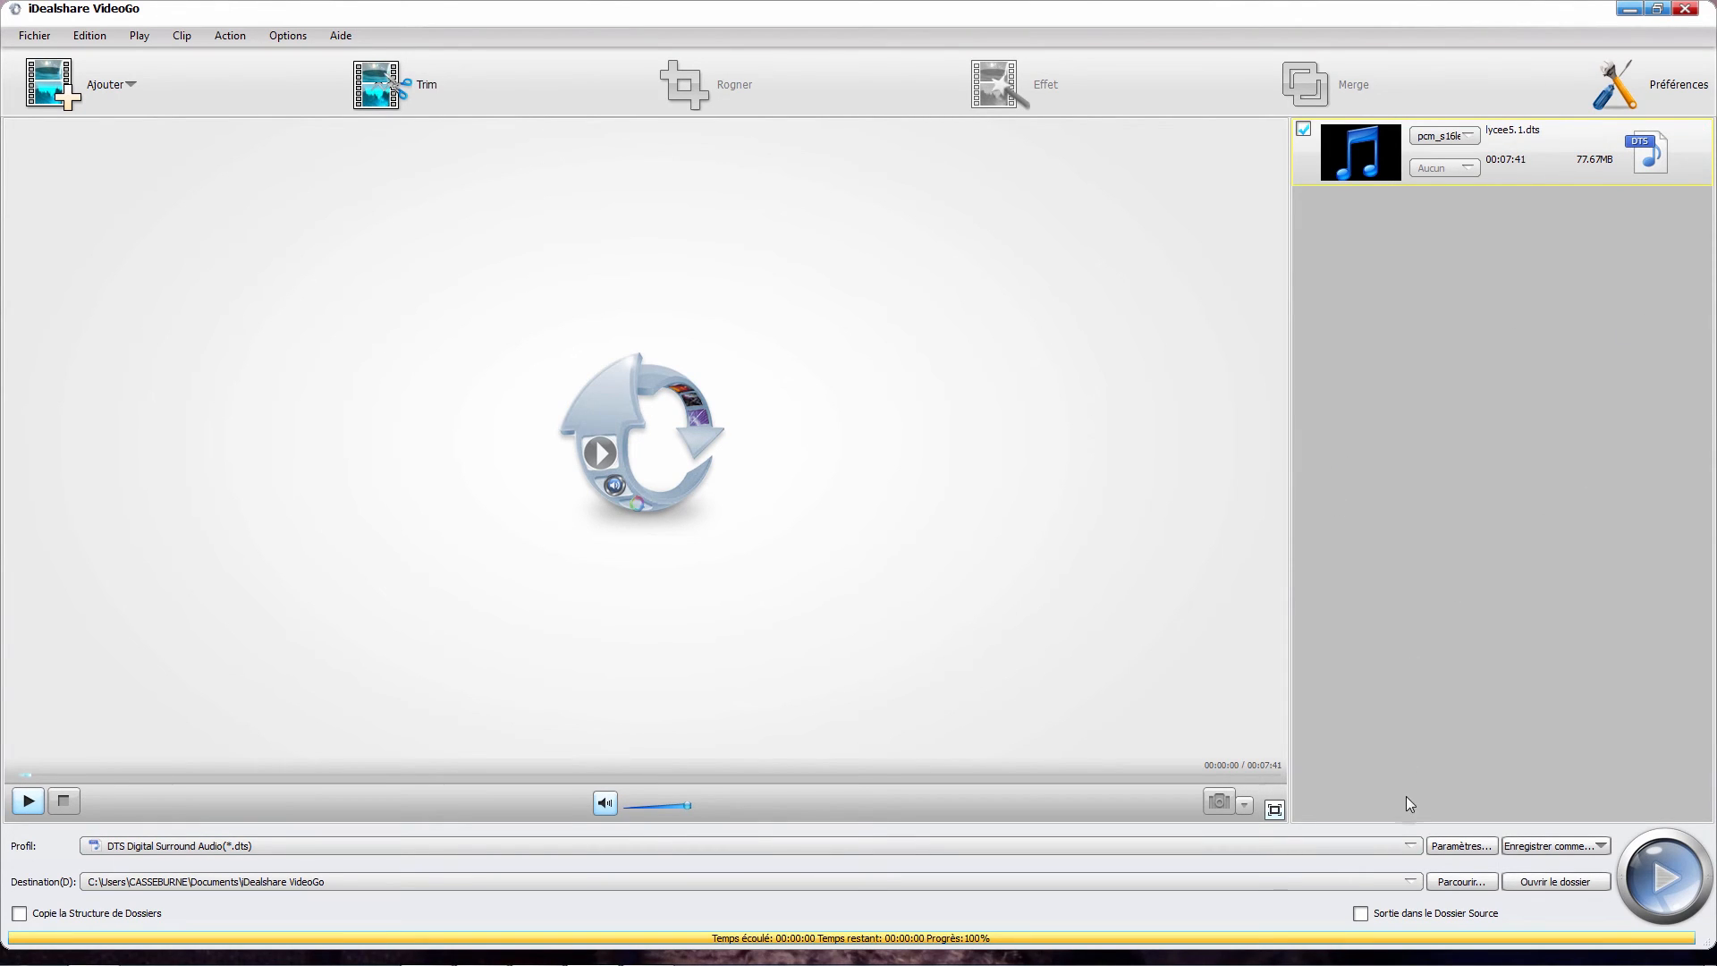
Set the audio channels to 5.1 in the DTS profile's advanced parameters, trying Stereo in between.
{"action": "left_click", "coordinate": [1477, 847]}
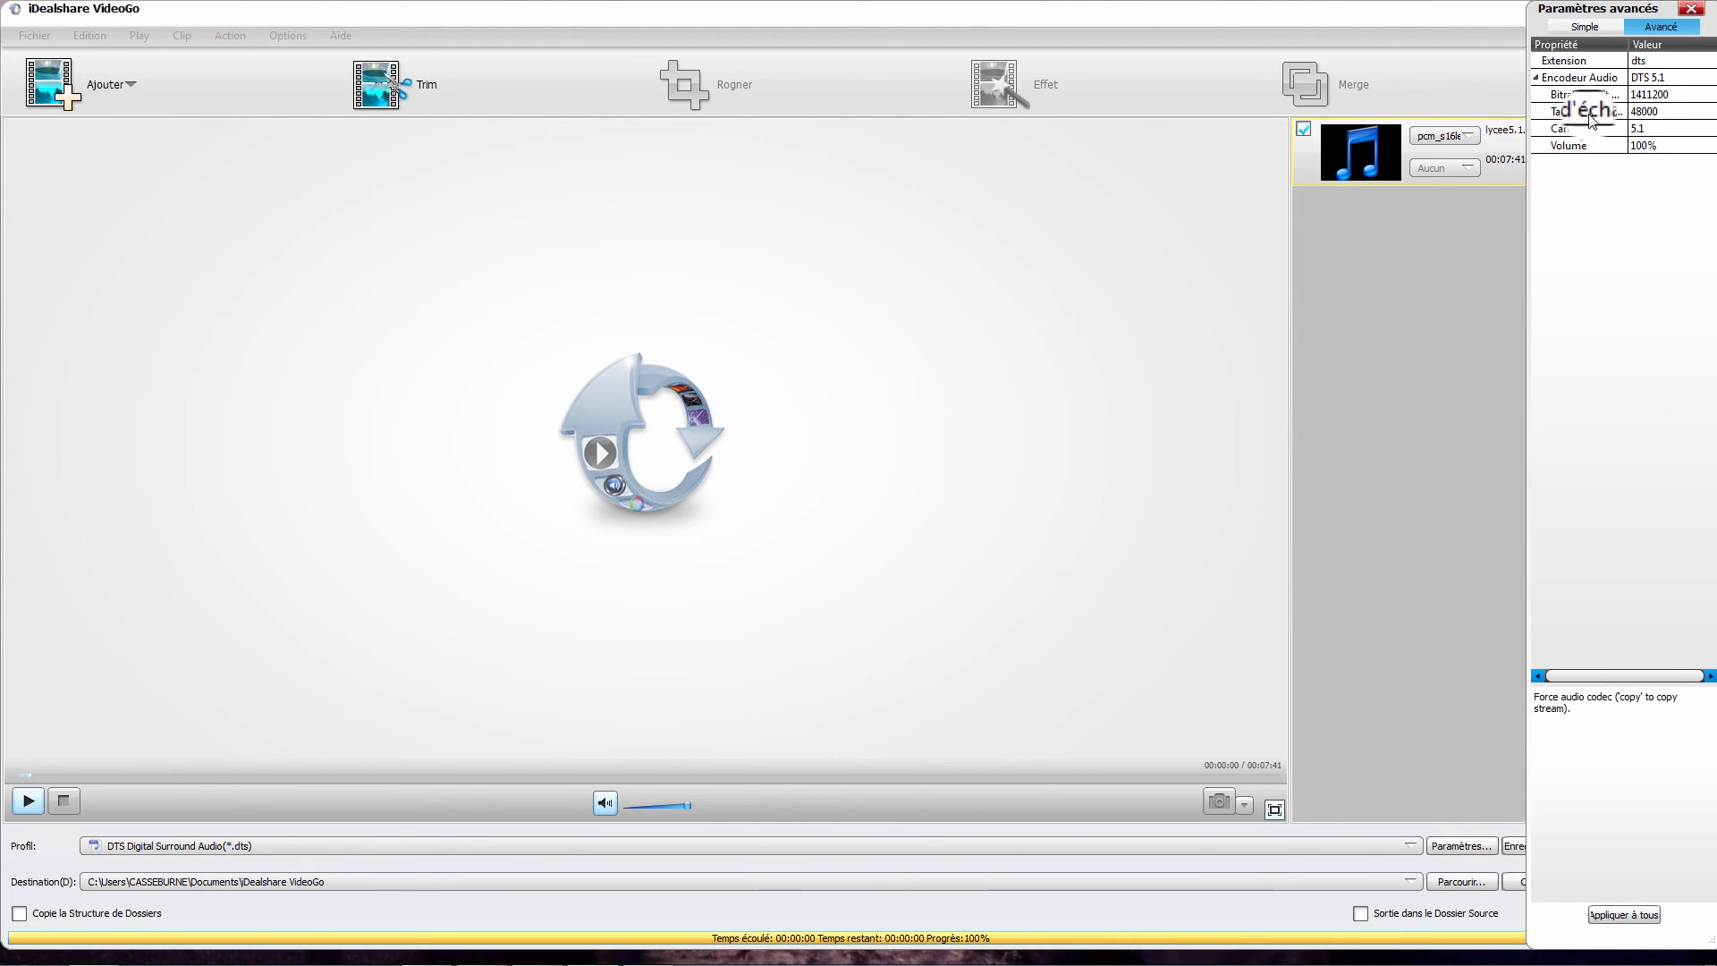
{"action": "left_click", "coordinate": [1645, 131]}
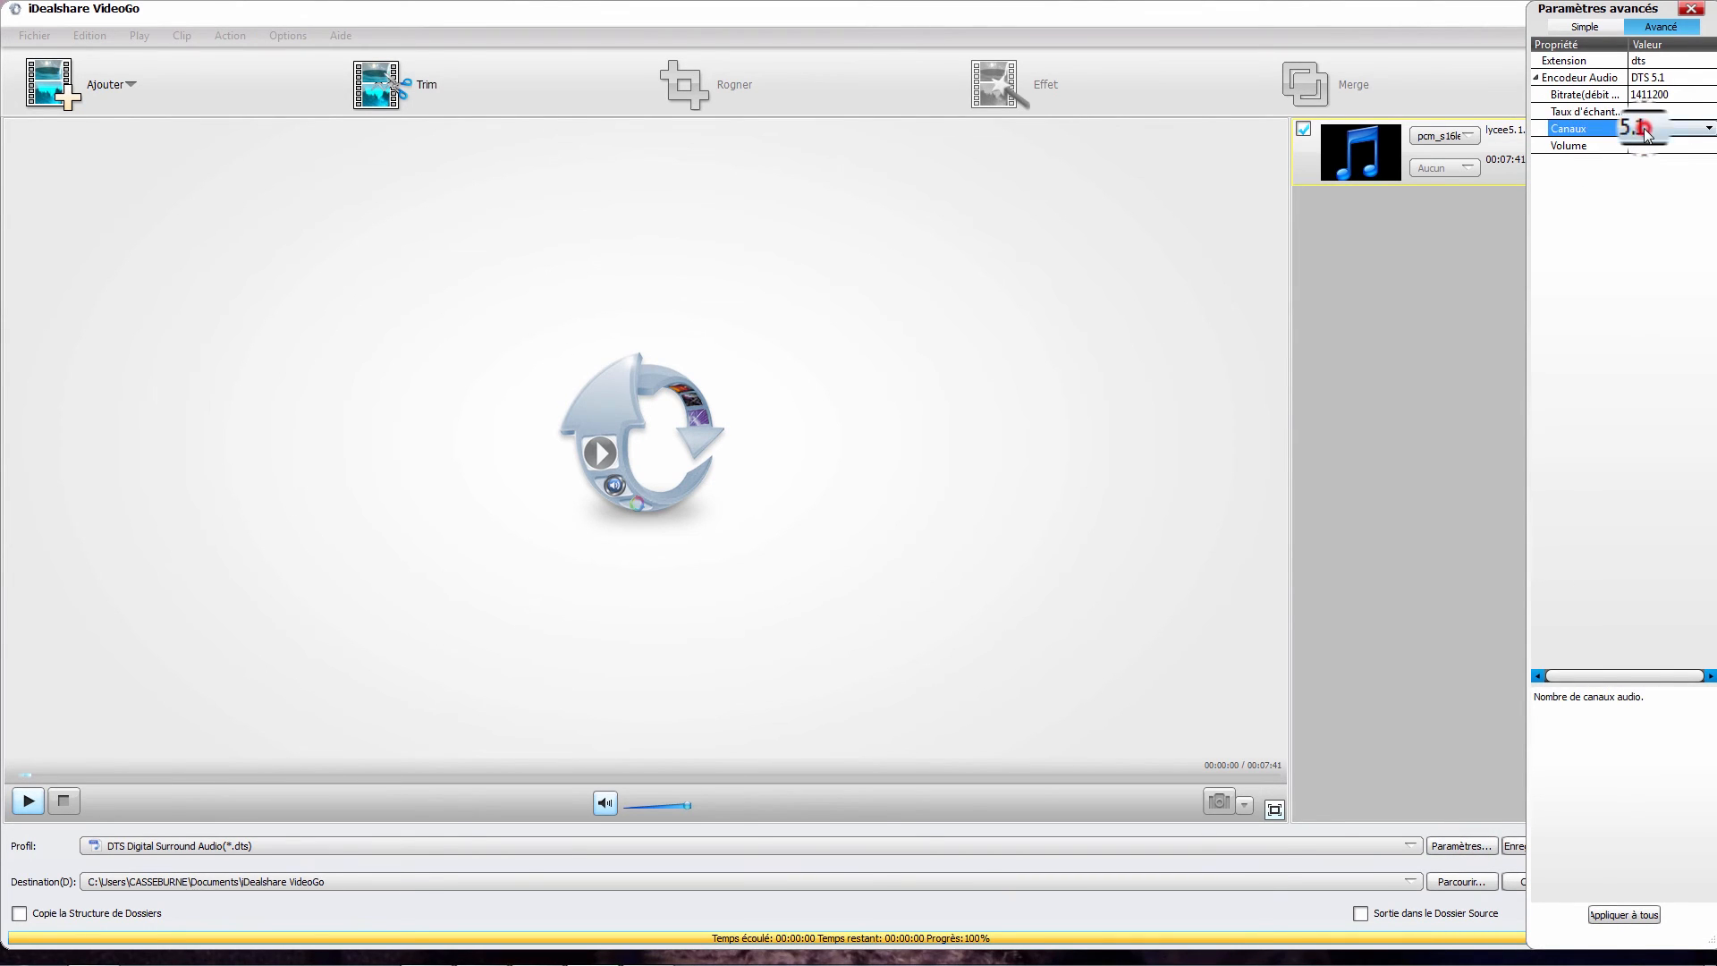
{"action": "left_click", "coordinate": [1647, 130]}
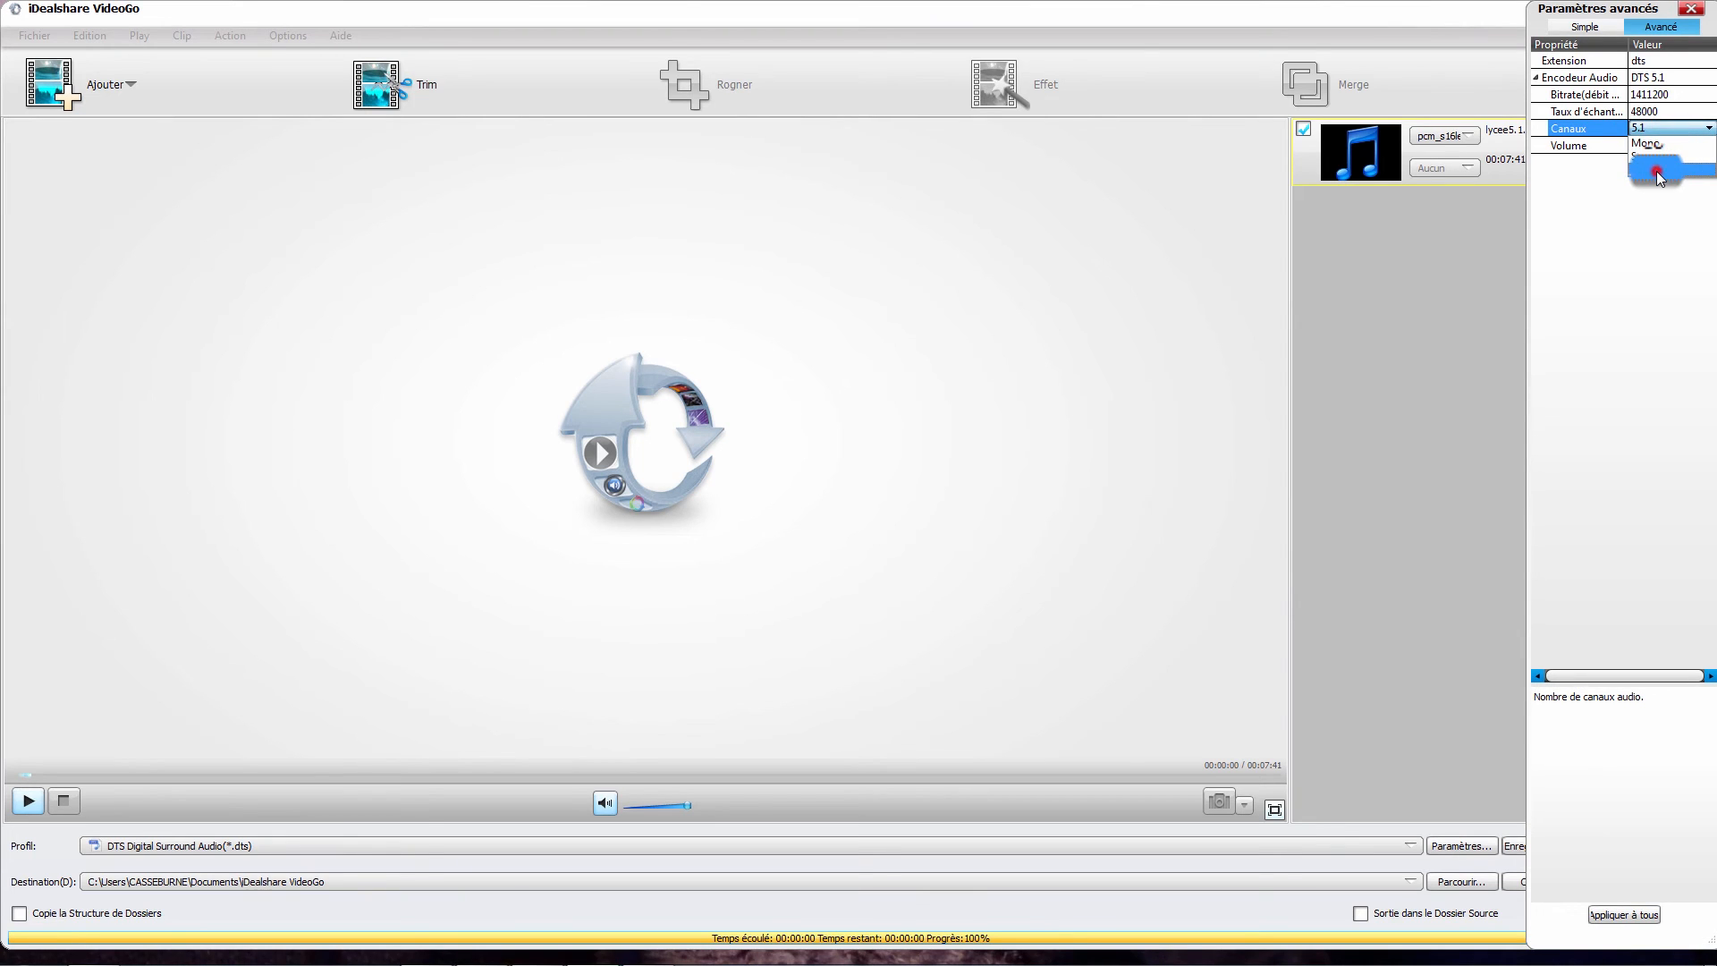
{"action": "left_click", "coordinate": [1656, 170]}
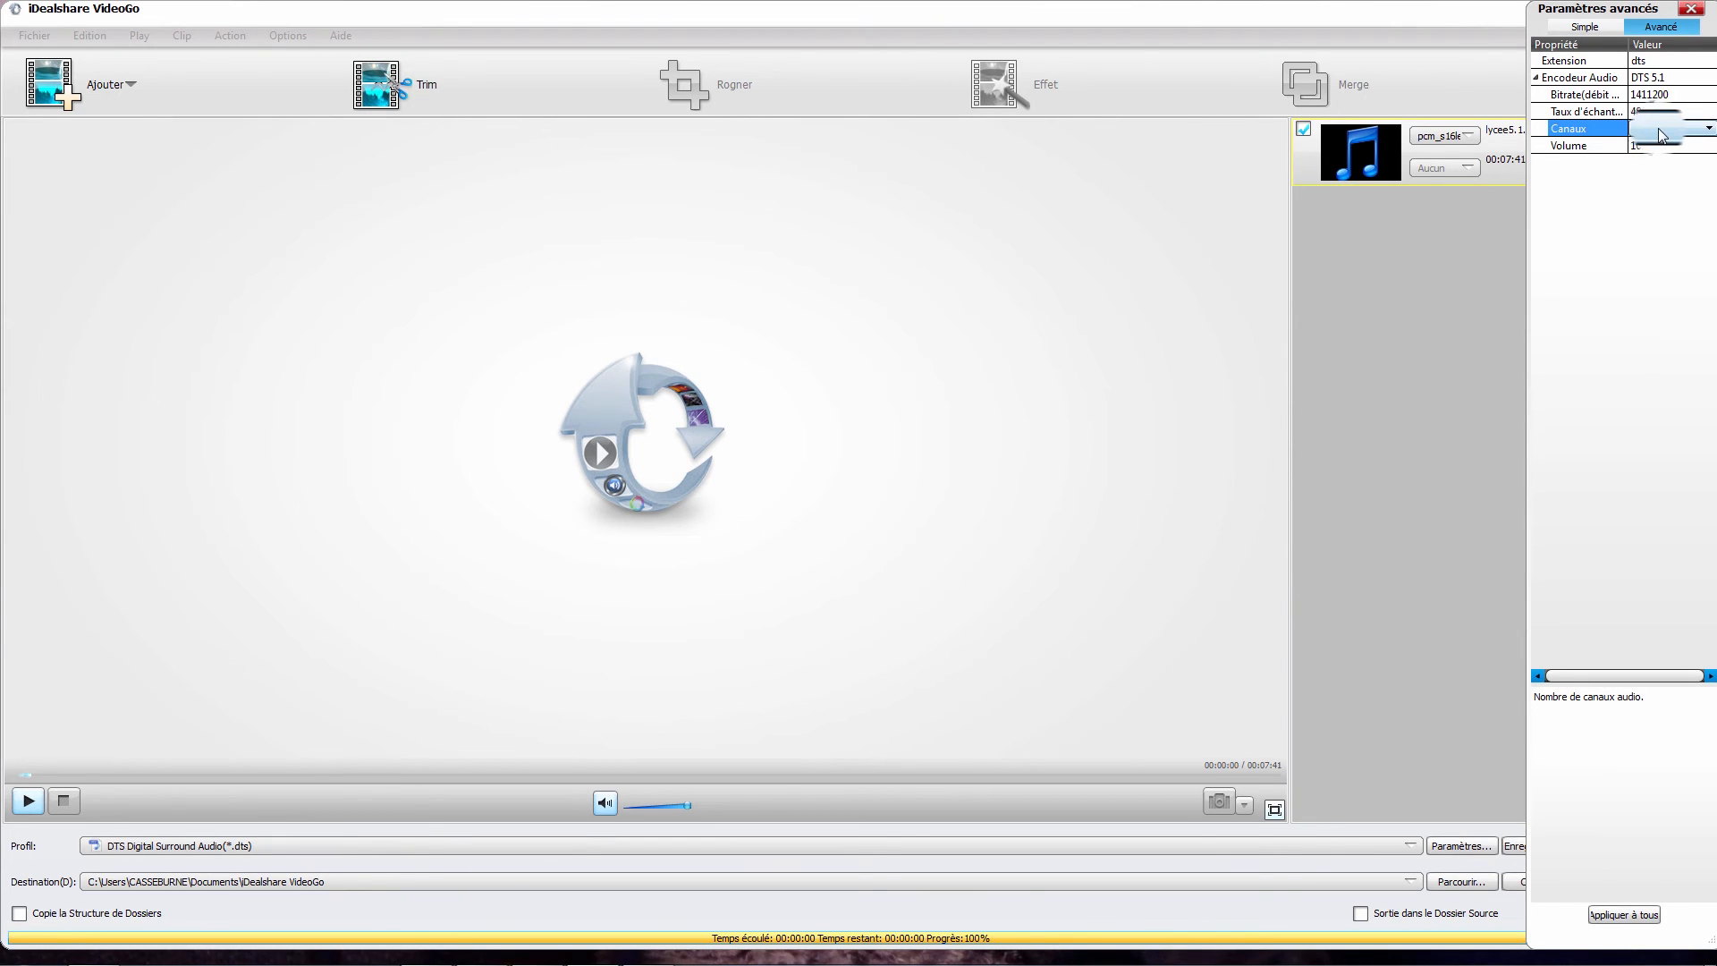
{"action": "left_click", "coordinate": [1659, 132]}
{"action": "left_click", "coordinate": [1650, 159]}
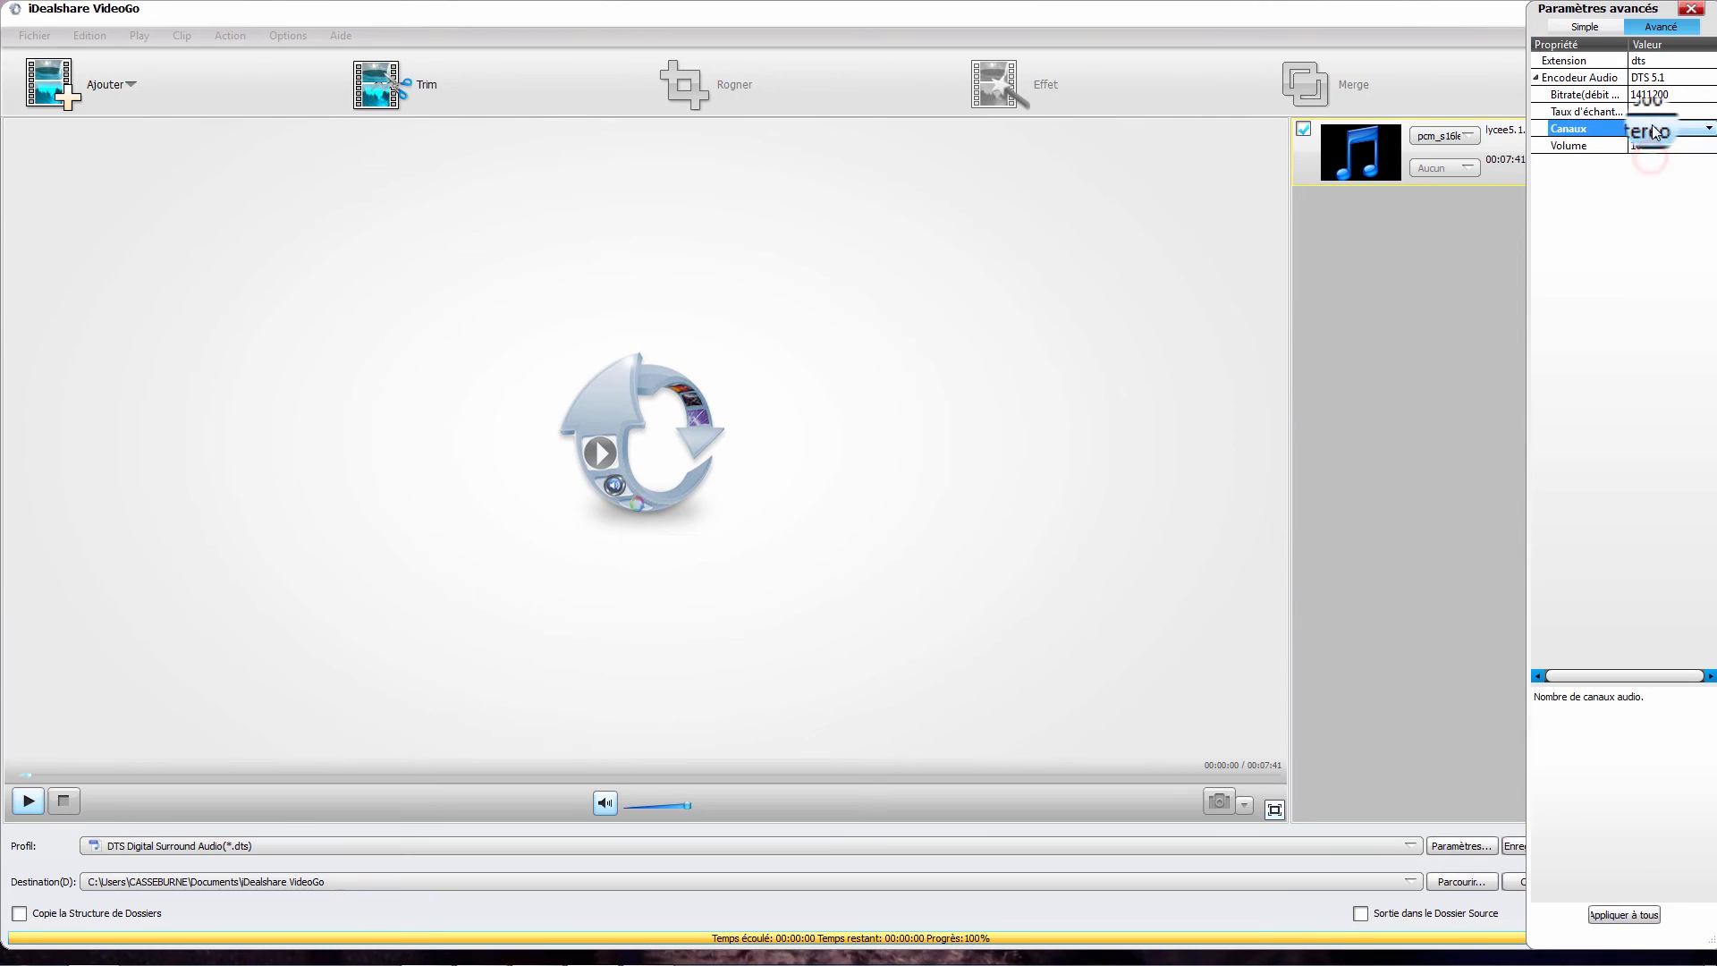
{"action": "left_click", "coordinate": [1654, 132]}
{"action": "left_click", "coordinate": [1651, 172]}
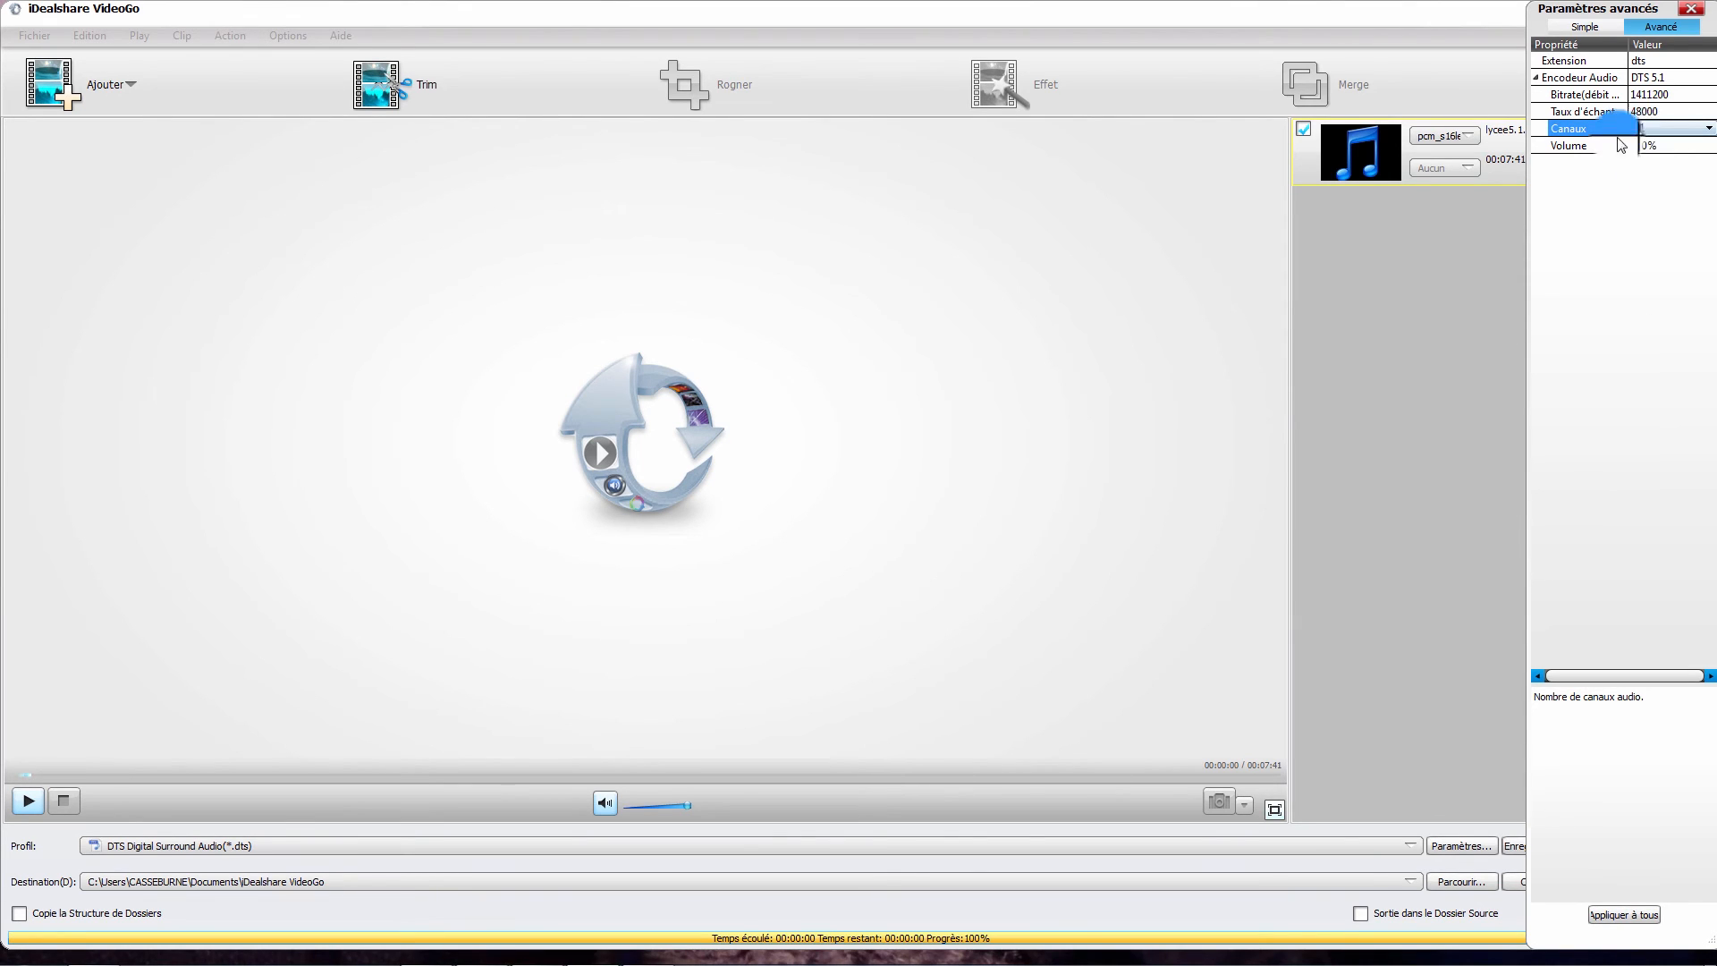
{"action": "left_click", "coordinate": [1699, 12]}
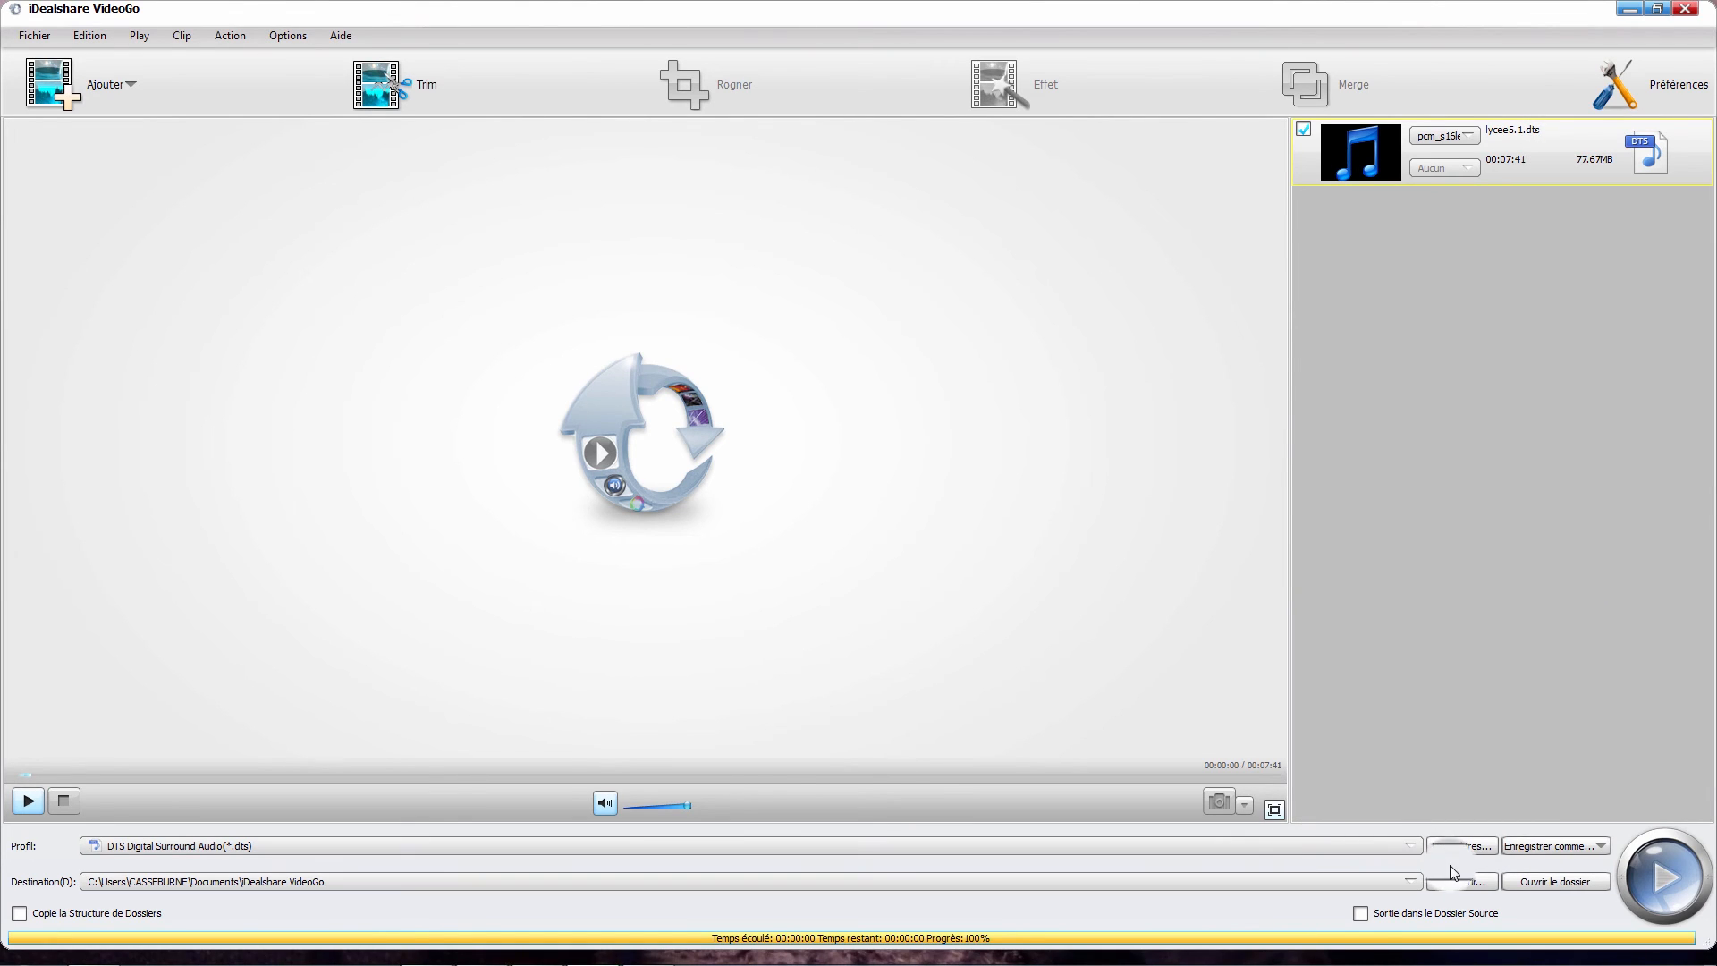
Save the current profile settings as a custom profile named DTS Digital Surround Audio - 4.
{"action": "left_click", "coordinate": [1552, 846]}
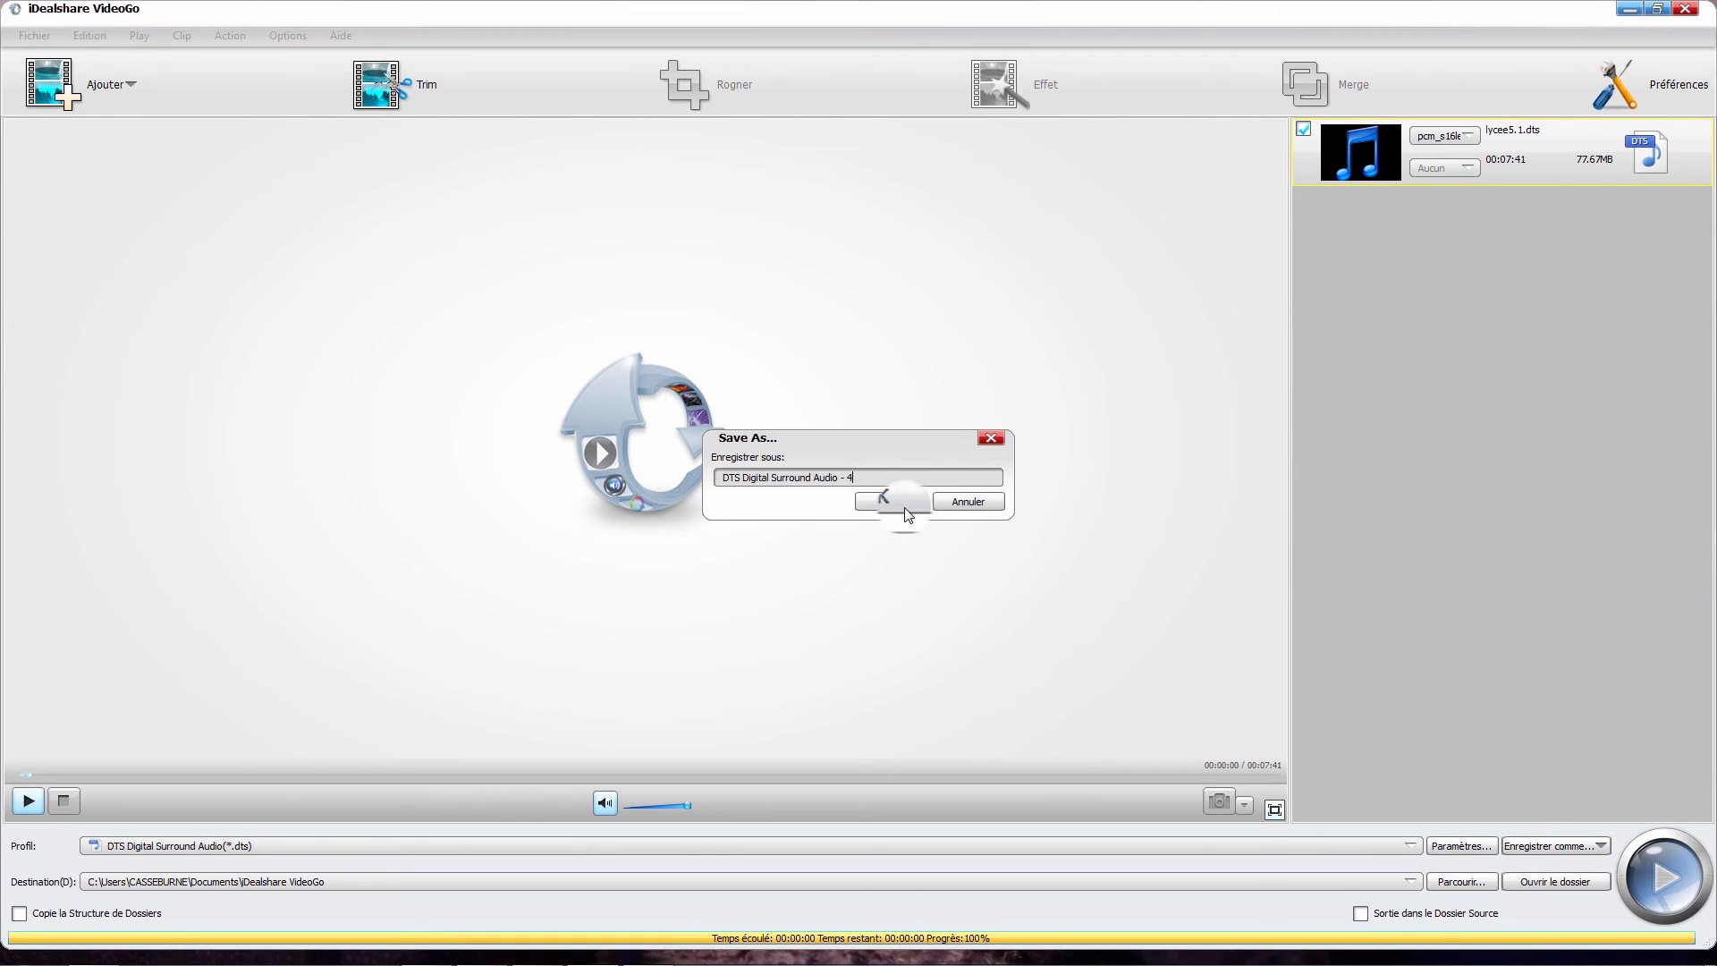
{"action": "left_click", "coordinate": [905, 506]}
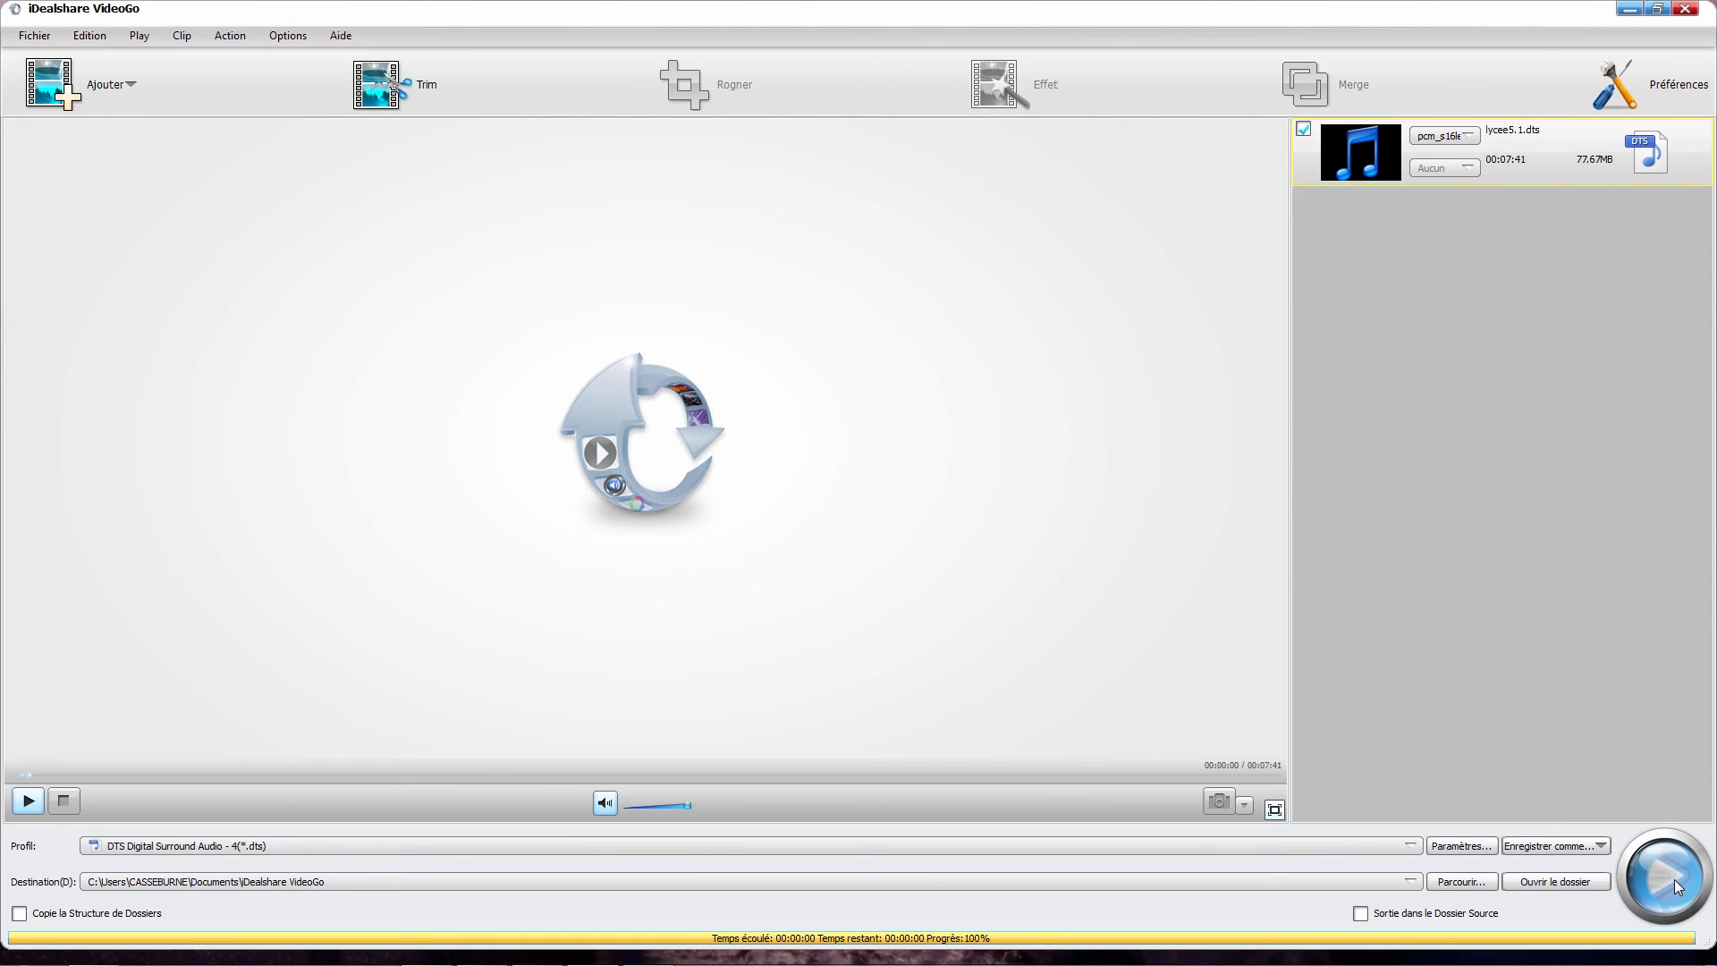